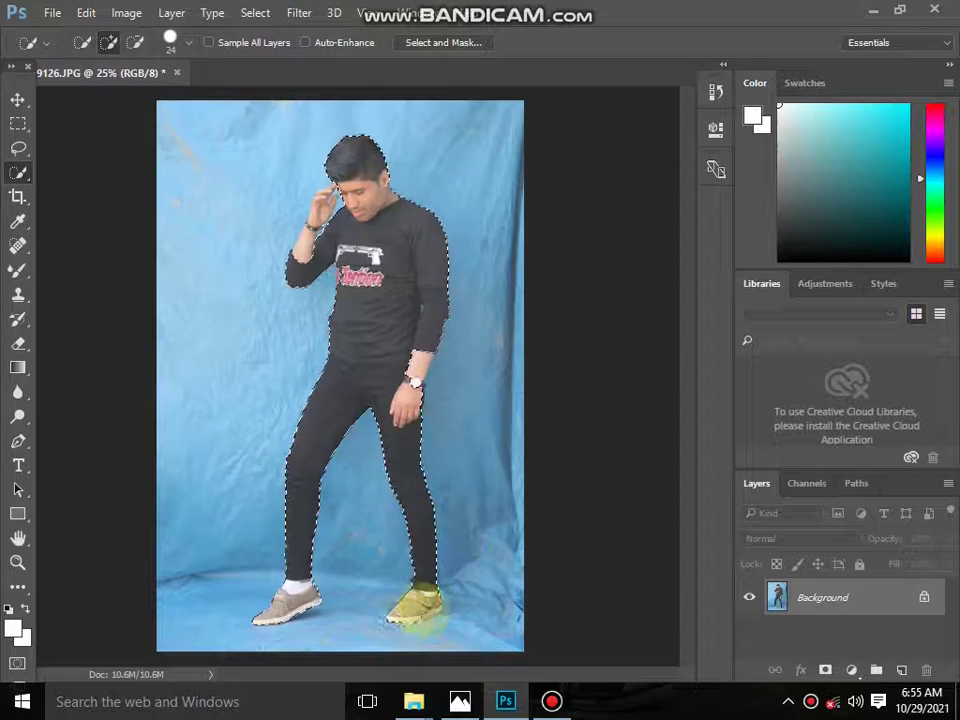
In Select and Mask, refine the mask edge along the hand and between hand and cheek.
scroll(315, 215, up, 3)
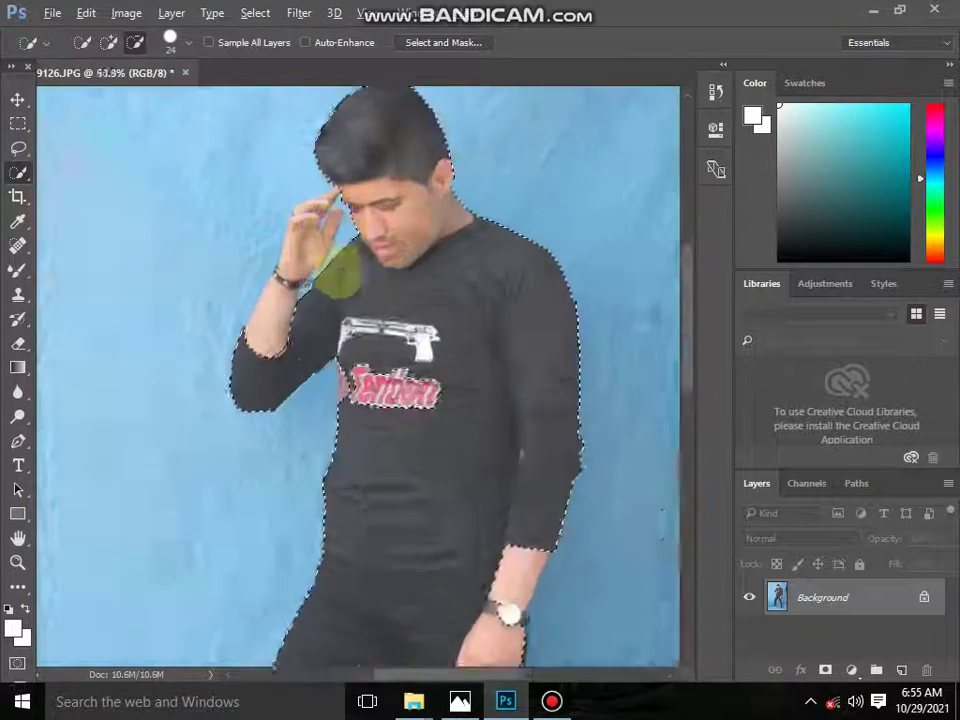
scroll(336, 268, up, 3)
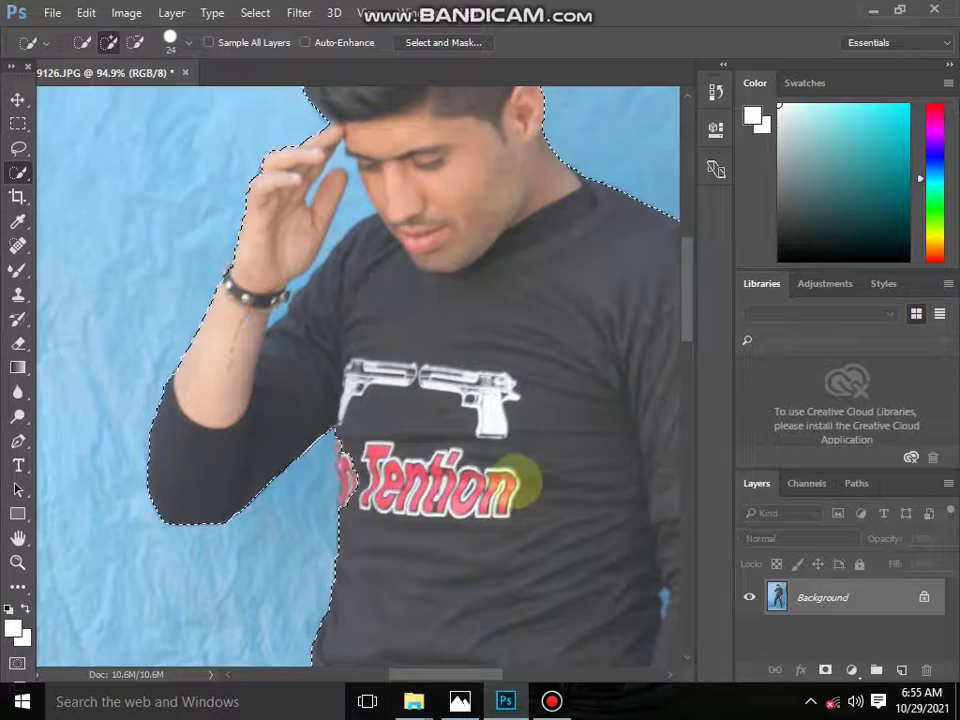
scroll(343, 400, up, 3)
scroll(415, 360, down, 8)
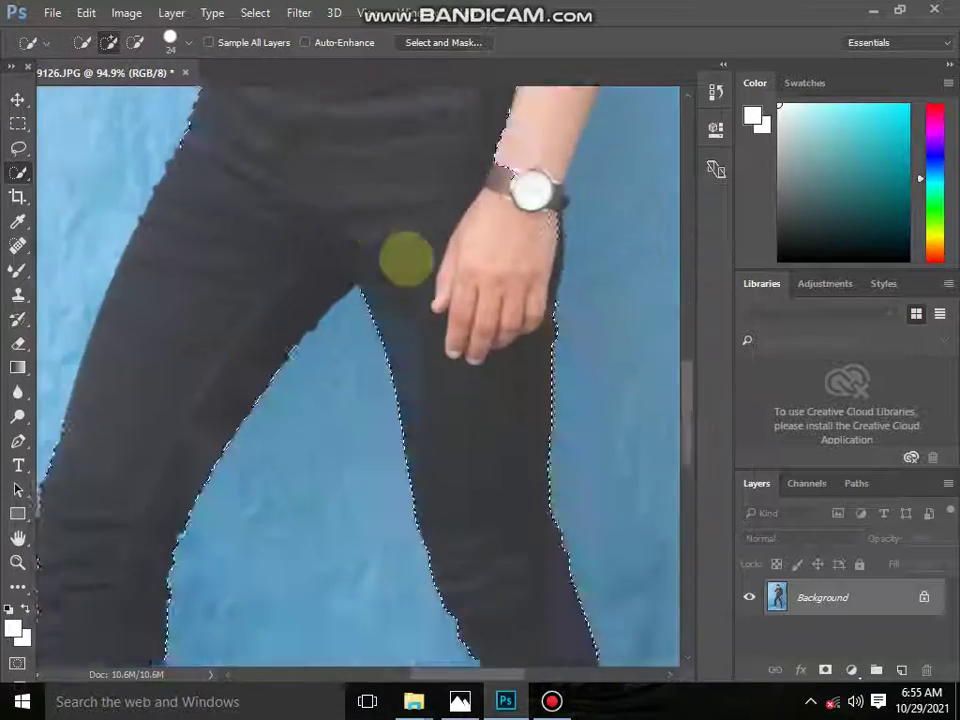
scroll(407, 257, down, 6)
scroll(311, 171, down, 4)
scroll(392, 360, left, 4)
scroll(287, 354, right, 3)
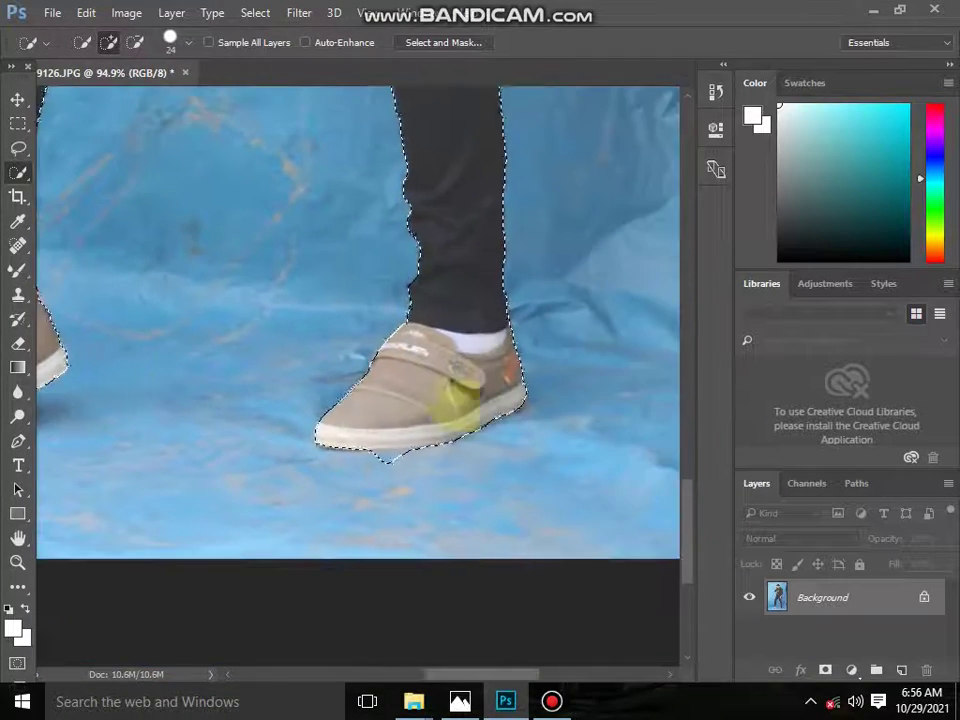
scroll(368, 470, up, 3)
scroll(461, 418, up, 6)
scroll(396, 279, up, 3)
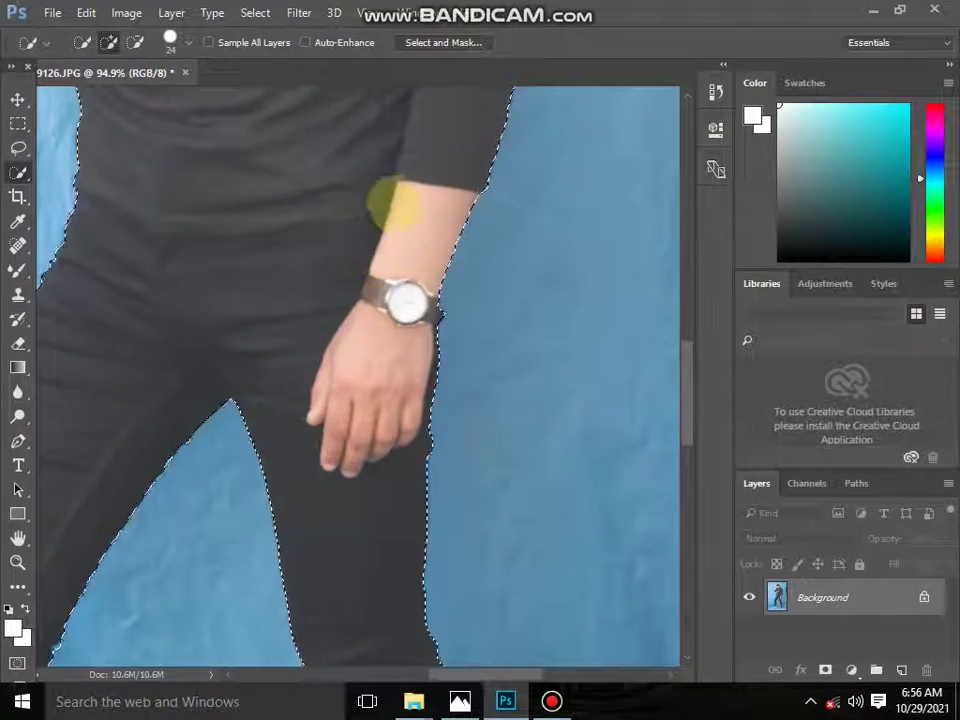
scroll(392, 285, up, 5)
scroll(370, 274, up, 1)
scroll(420, 380, up, 3)
click(440, 42)
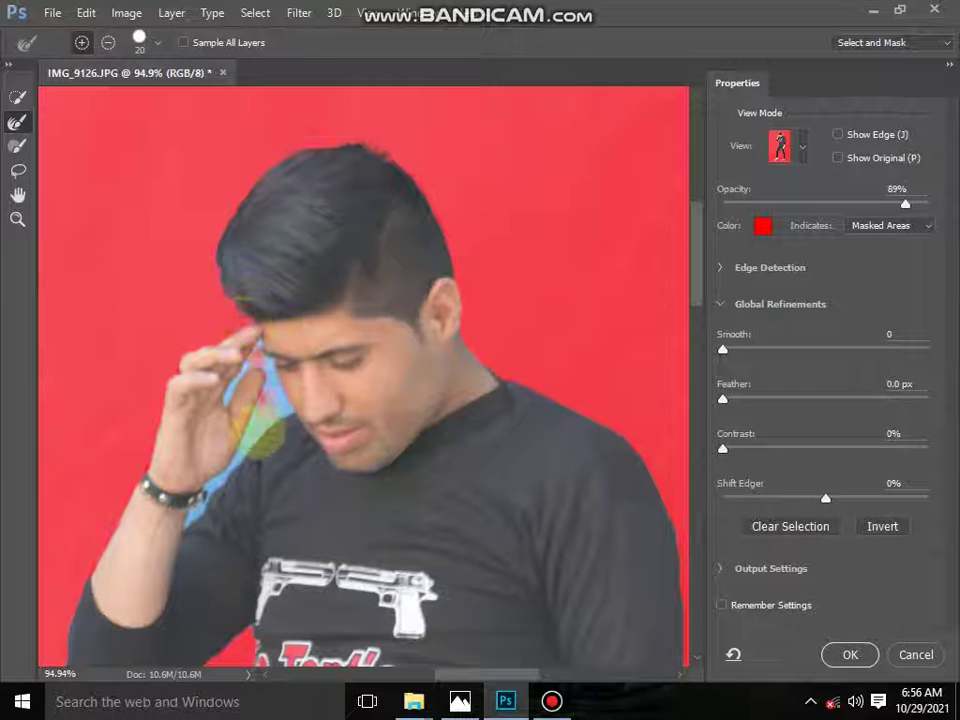
drag(225, 487, 195, 515)
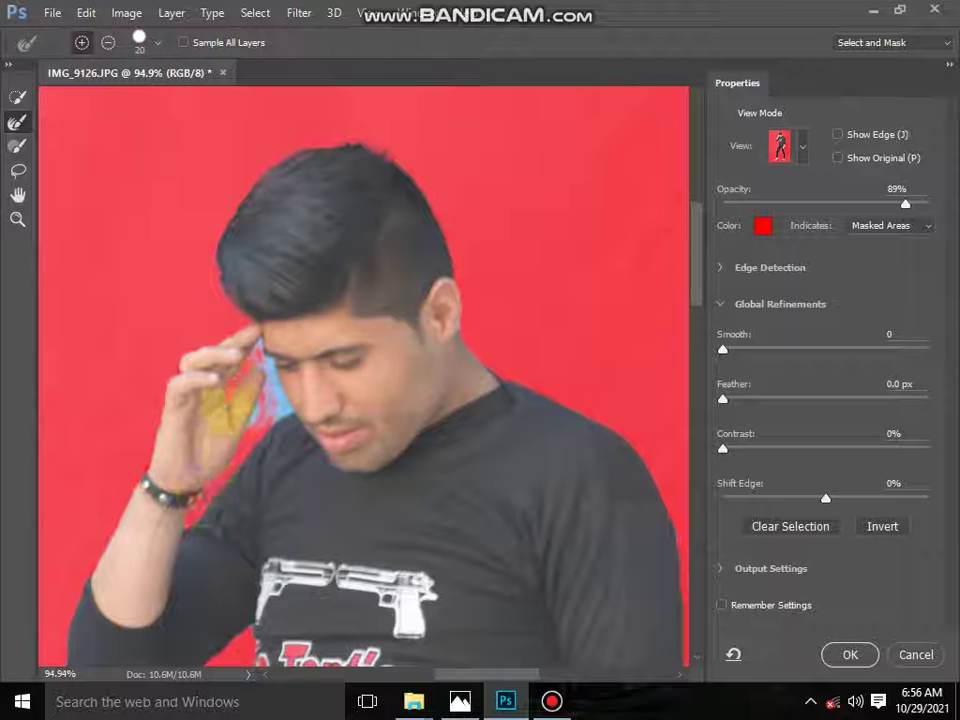
mouse_move(255, 380)
mouse_down()
mouse_move(242, 425)
mouse_move(258, 465)
mouse_up()
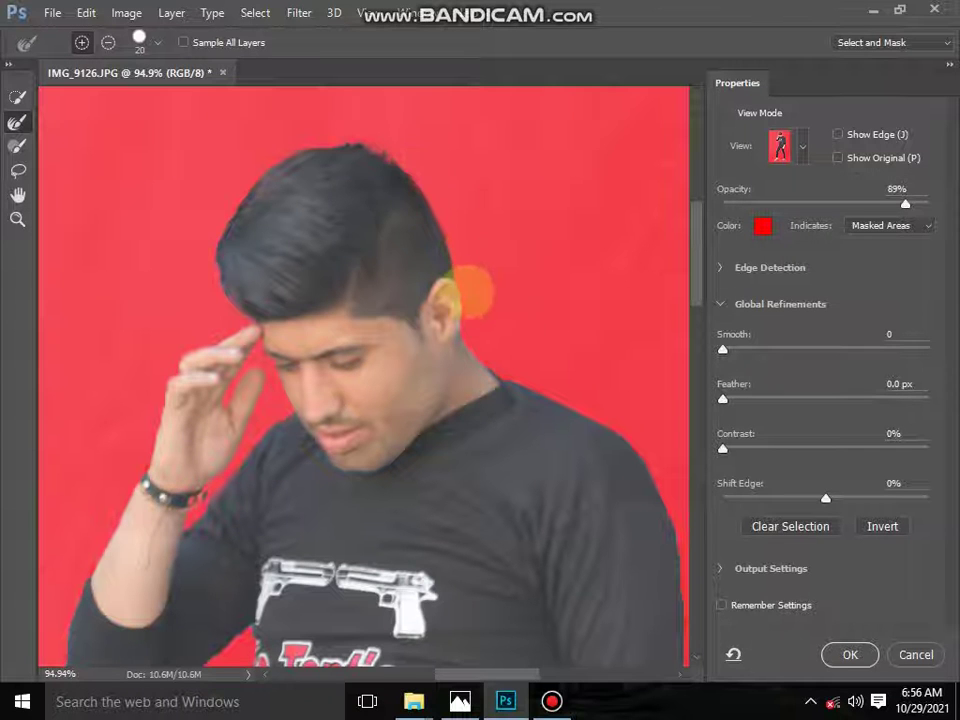
Check the refined edges along the legs, torso and arm, then apply the selection.
scroll(493, 332, down, 5)
scroll(493, 332, right, 3)
scroll(536, 416, down, 1)
scroll(450, 360, down, 5)
scroll(420, 430, down, 4)
scroll(400, 400, down, 2)
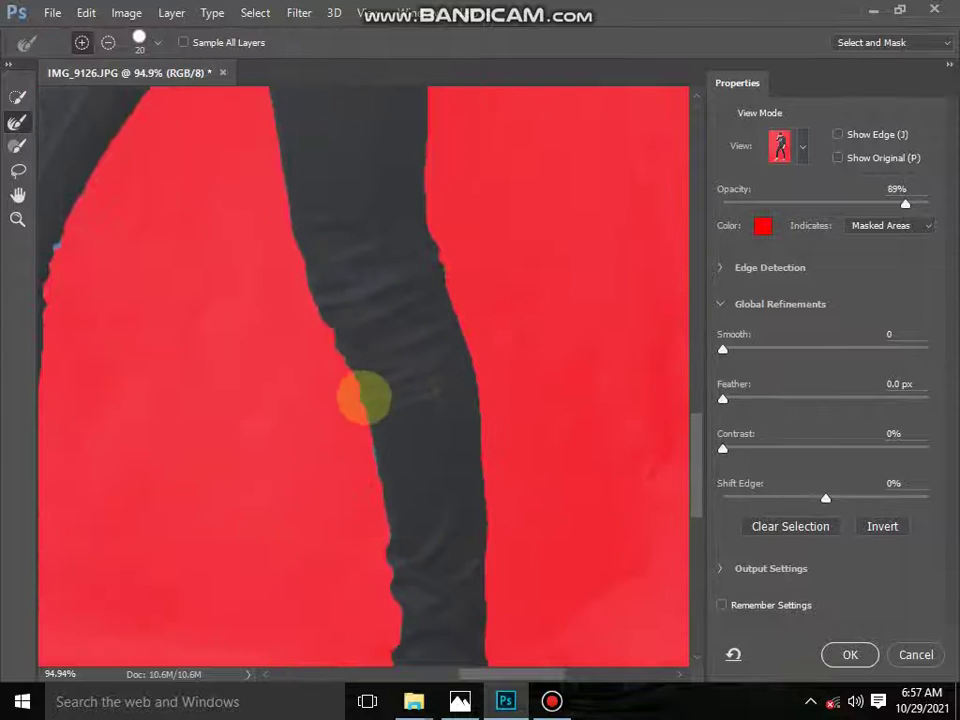
scroll(350, 480, down, 5)
scroll(380, 330, up, 5)
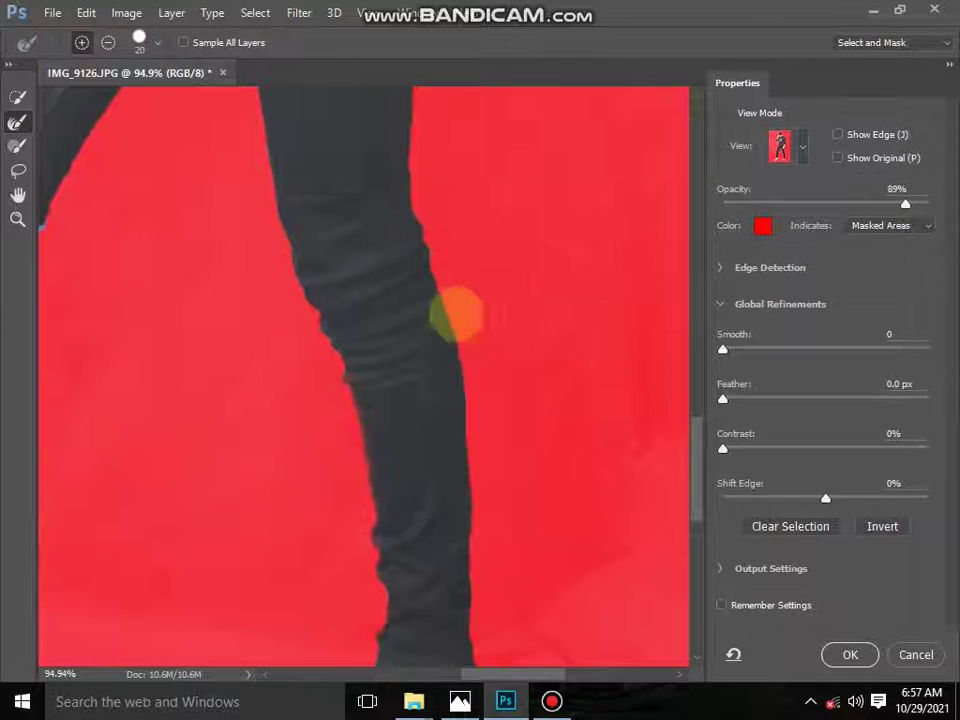
scroll(470, 520, down, 4)
scroll(480, 420, right, 3)
scroll(516, 396, left, 3)
scroll(500, 330, up, 4)
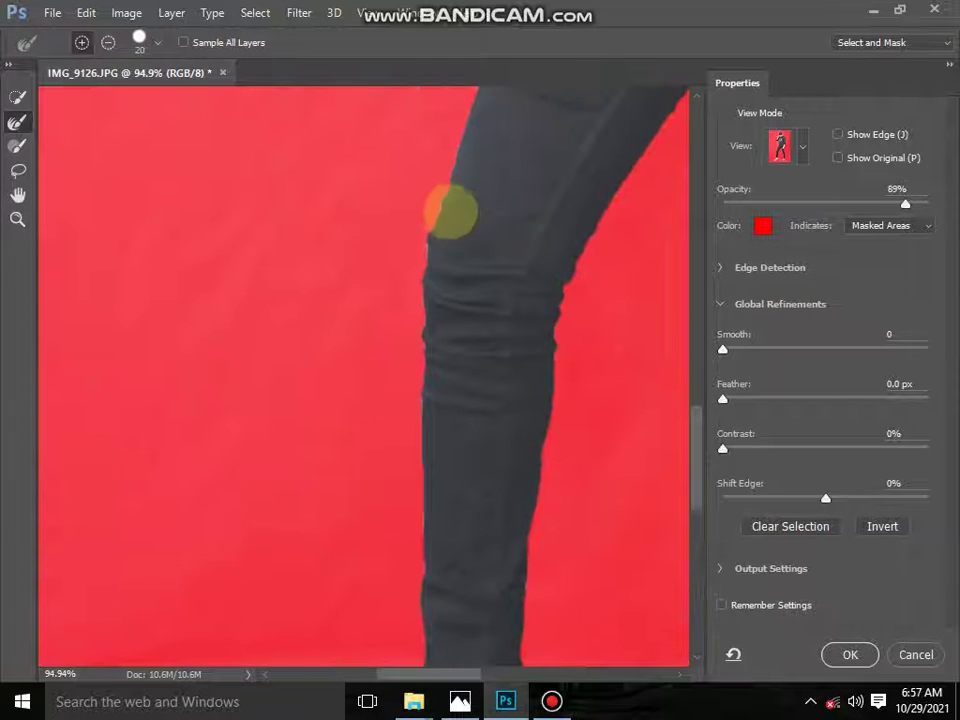
scroll(380, 420, up, 2)
scroll(300, 580, up, 3)
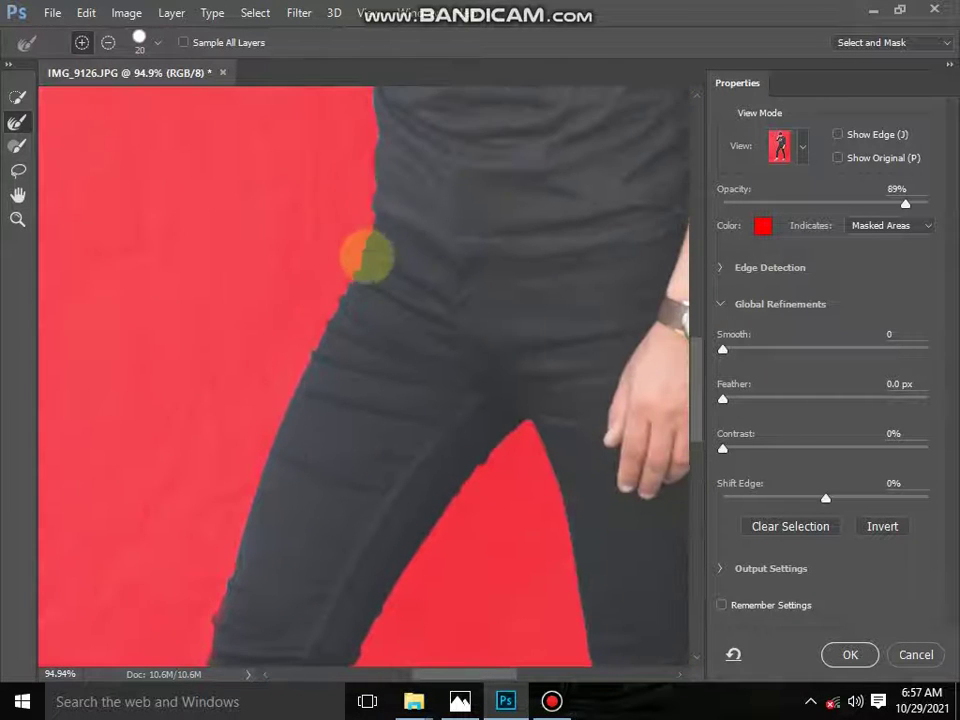
scroll(280, 320, up, 4)
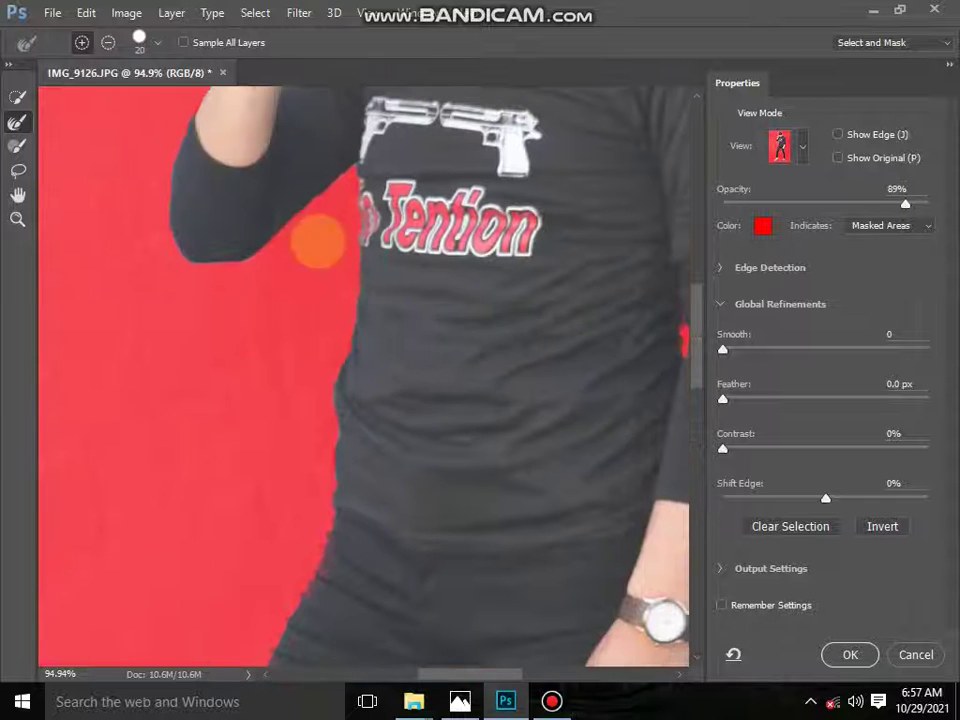
scroll(273, 467, up, 2)
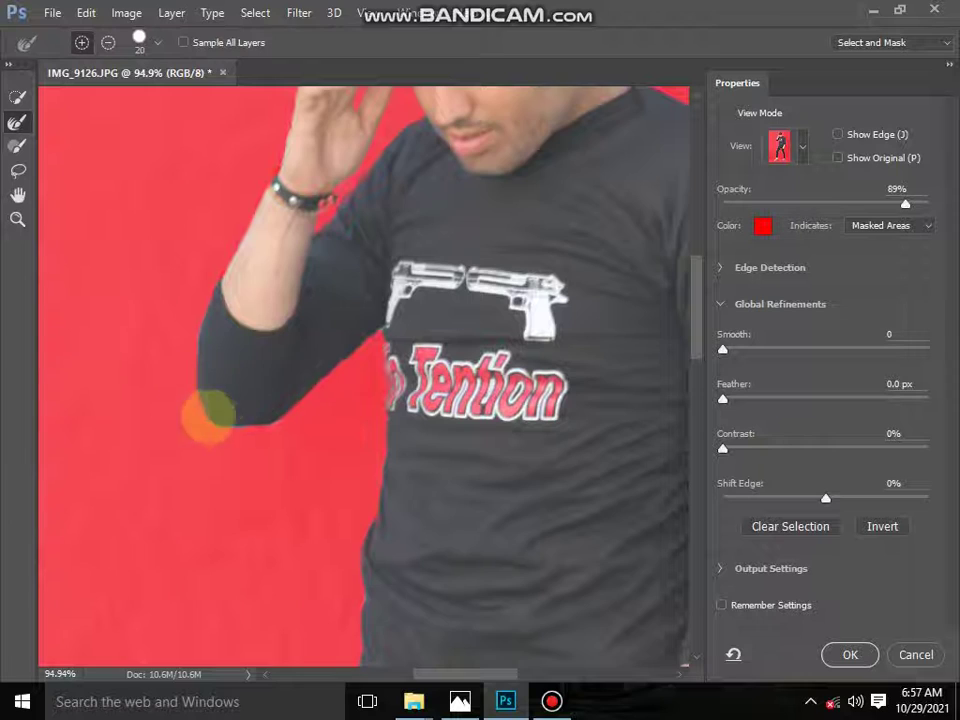
scroll(330, 432, down, 3)
scroll(544, 450, down, 3)
click(850, 654)
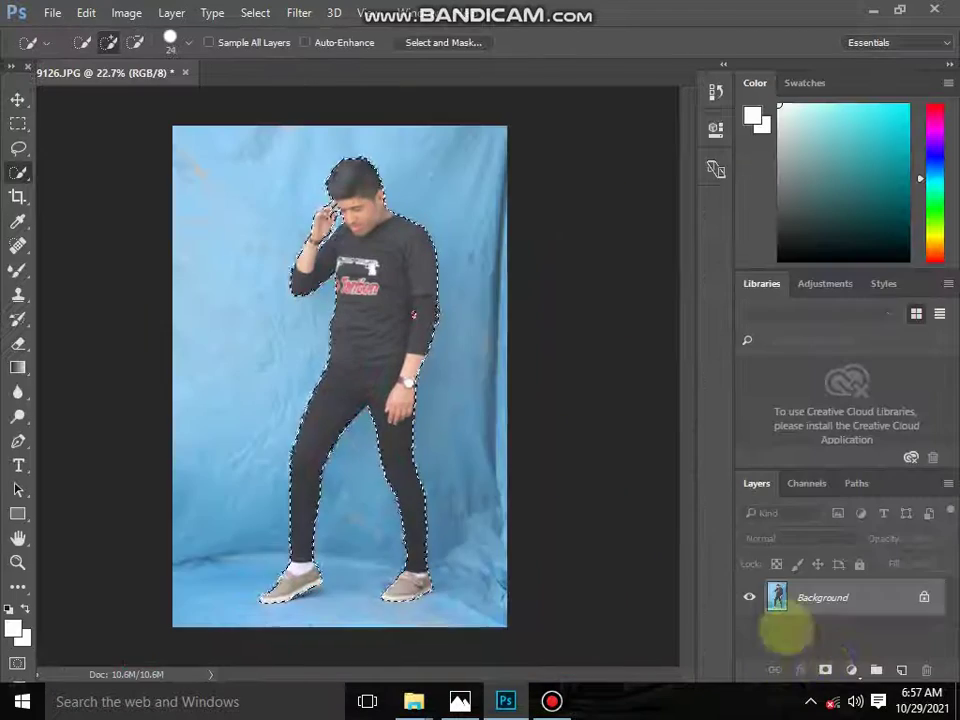
Mask out the blue backdrop and save the cutout as a PNG on the WinToHDD (D:) drive.
click(825, 669)
click(52, 12)
click(100, 217)
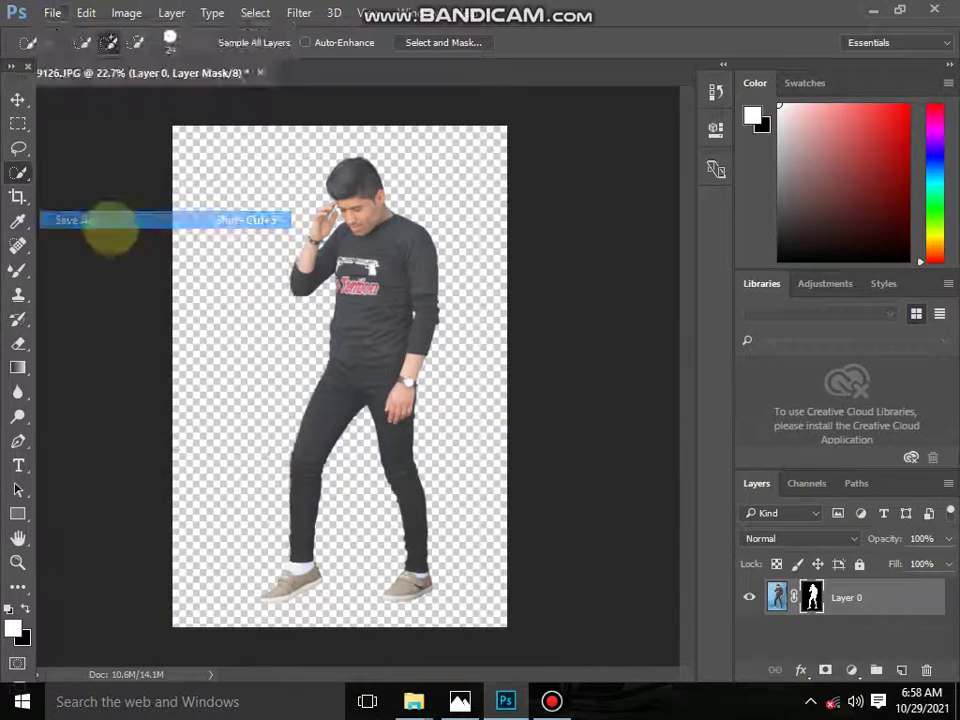
click(94, 291)
click(370, 377)
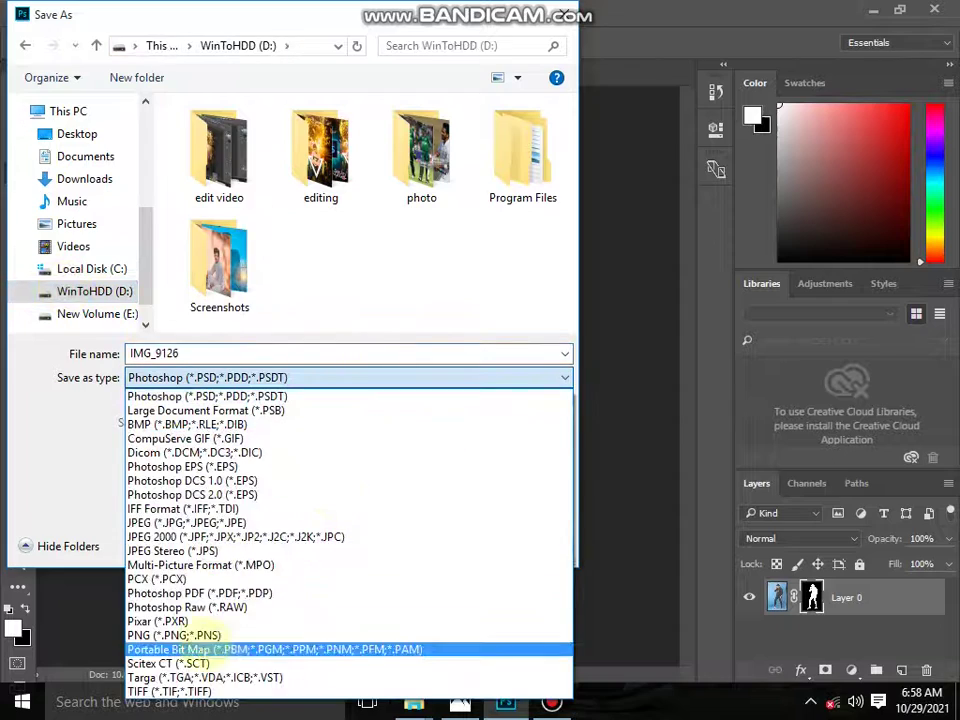
click(215, 621)
click(427, 543)
click(535, 221)
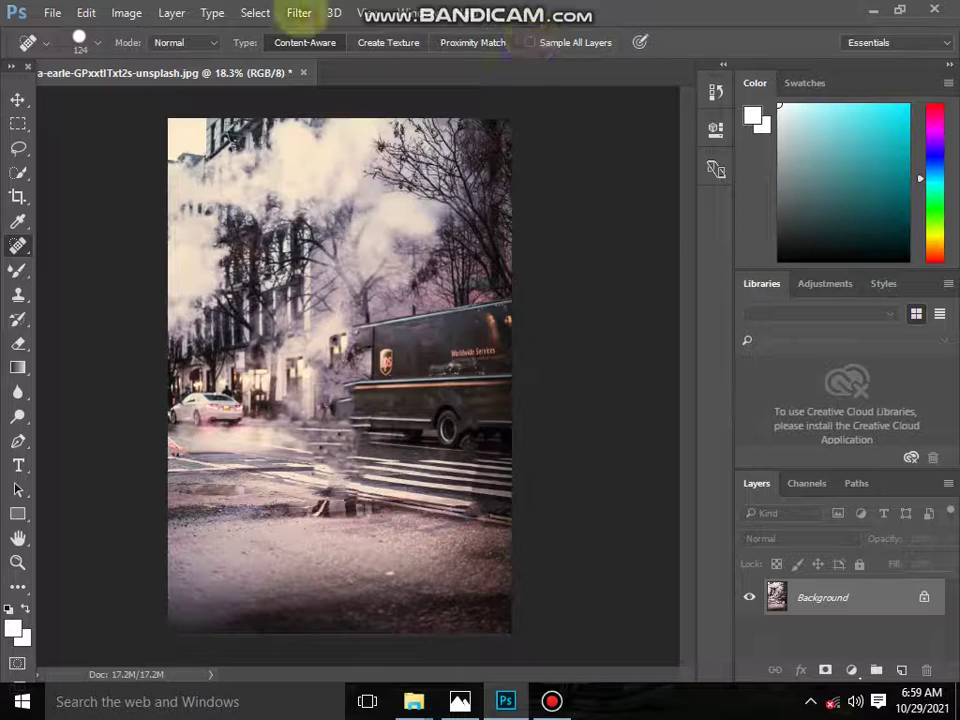
Apply a 26 px Tilt-Shift blur to the street photo with the focus band near the bottom.
click(299, 12)
click(585, 272)
mouse_move(369, 253)
mouse_down()
mouse_move(418, 354)
mouse_move(461, 296)
mouse_up()
drag(535, 383, 540, 272)
drag(429, 429, 442, 612)
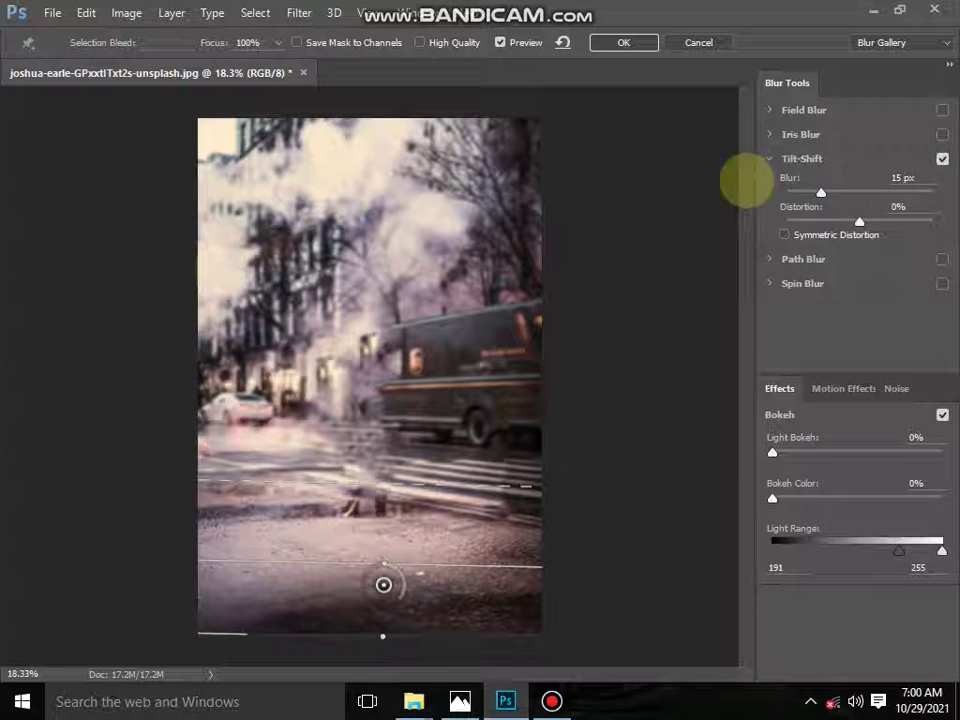
drag(821, 192, 833, 192)
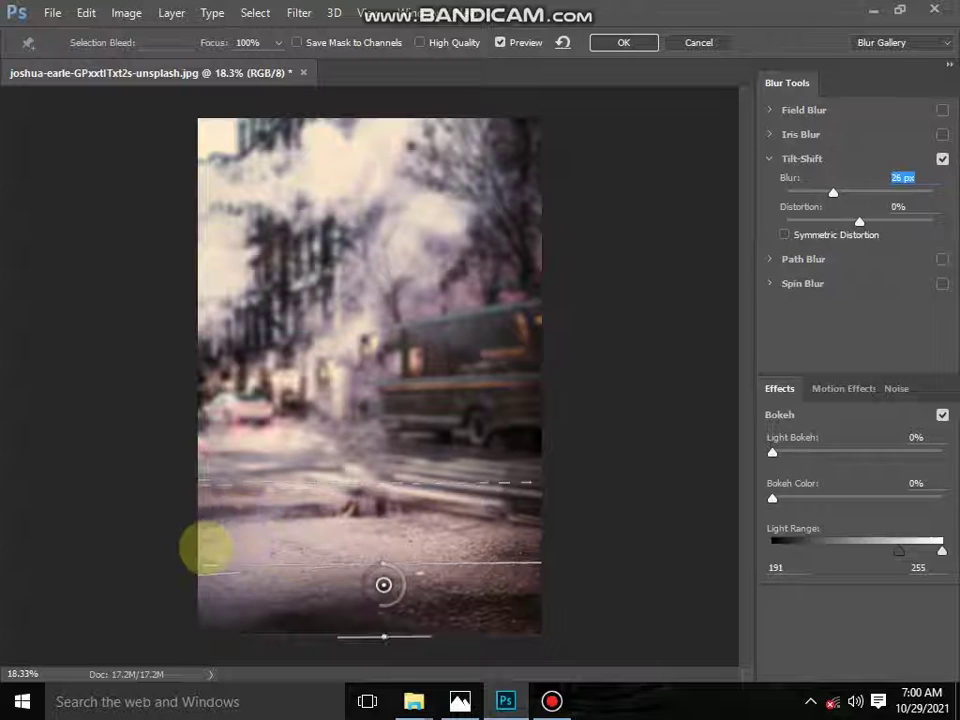
click(624, 43)
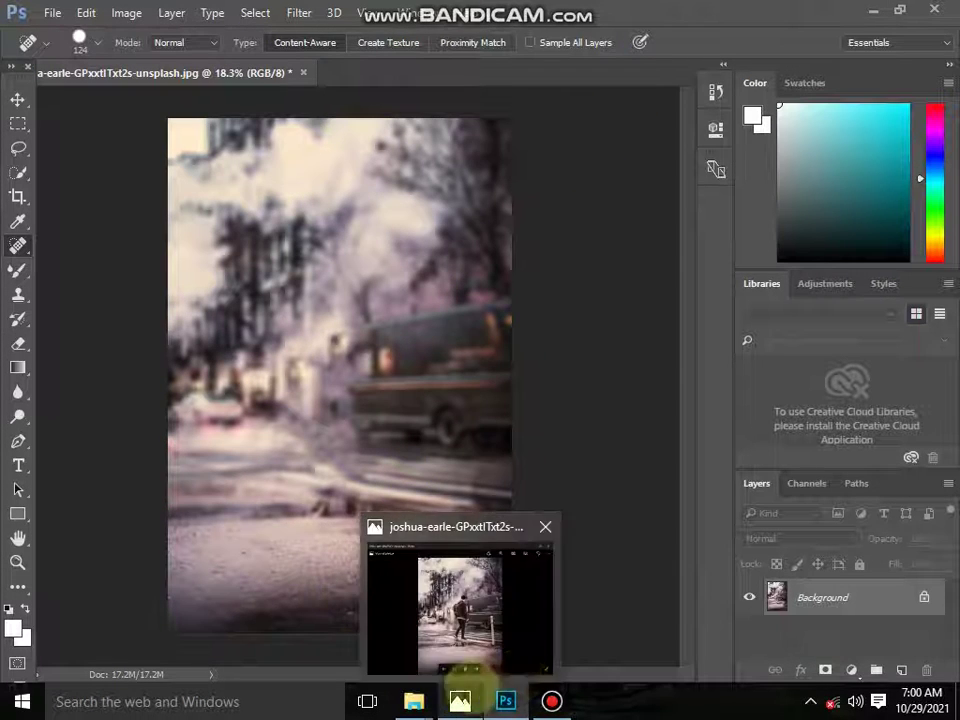
Place IMG_9126 from the D: drive onto the street photo and shrink it to fit.
click(413, 701)
click(290, 600)
click(87, 517)
drag(907, 140, 400, 515)
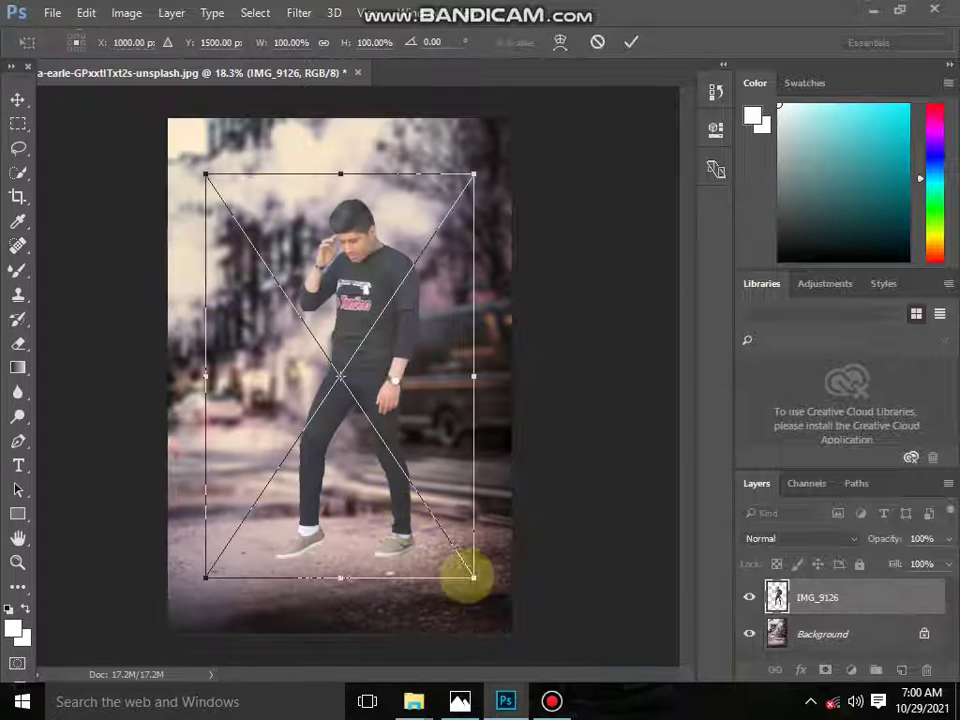
drag(473, 577, 413, 498)
click(631, 42)
Enlarge the man to about 86 percent and position him standing on the pavement.
click(17, 99)
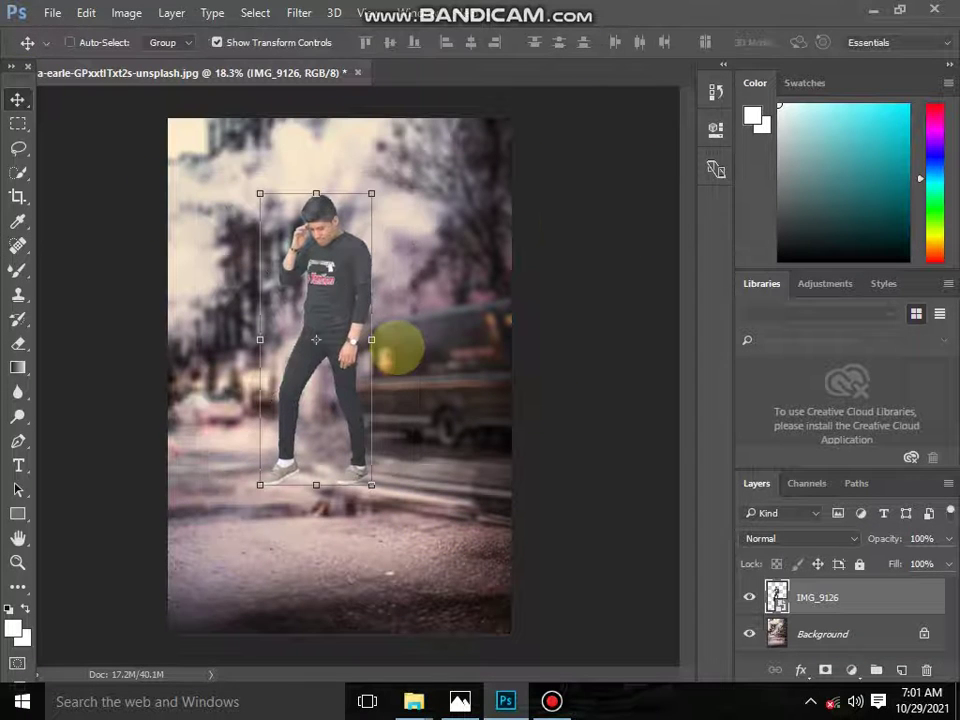
mouse_move(316, 343)
mouse_down()
mouse_move(316, 389)
mouse_move(335, 401)
mouse_up()
drag(391, 553, 443, 578)
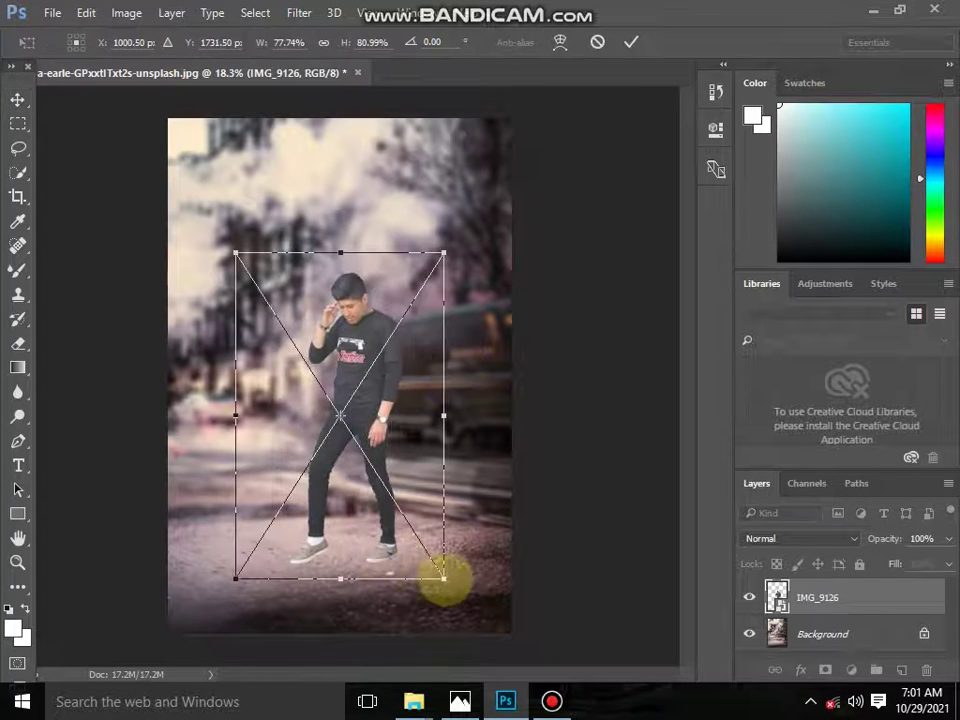
drag(443, 578, 465, 601)
mouse_move(388, 540)
mouse_down()
mouse_move(354, 508)
mouse_move(370, 520)
mouse_up()
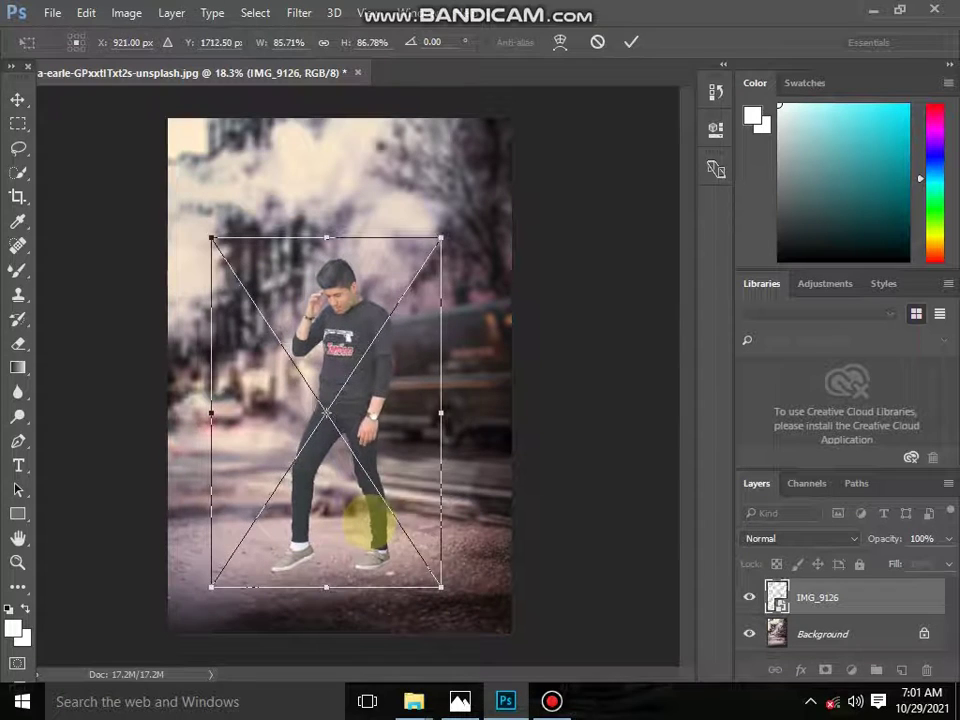
click(630, 40)
click(380, 598)
Place shadow-png-30590 from the editing folder, shrunk and moved near the man's feet.
double_click(320, 128)
scroll(322, 130, down, 1)
drag(439, 482, 413, 514)
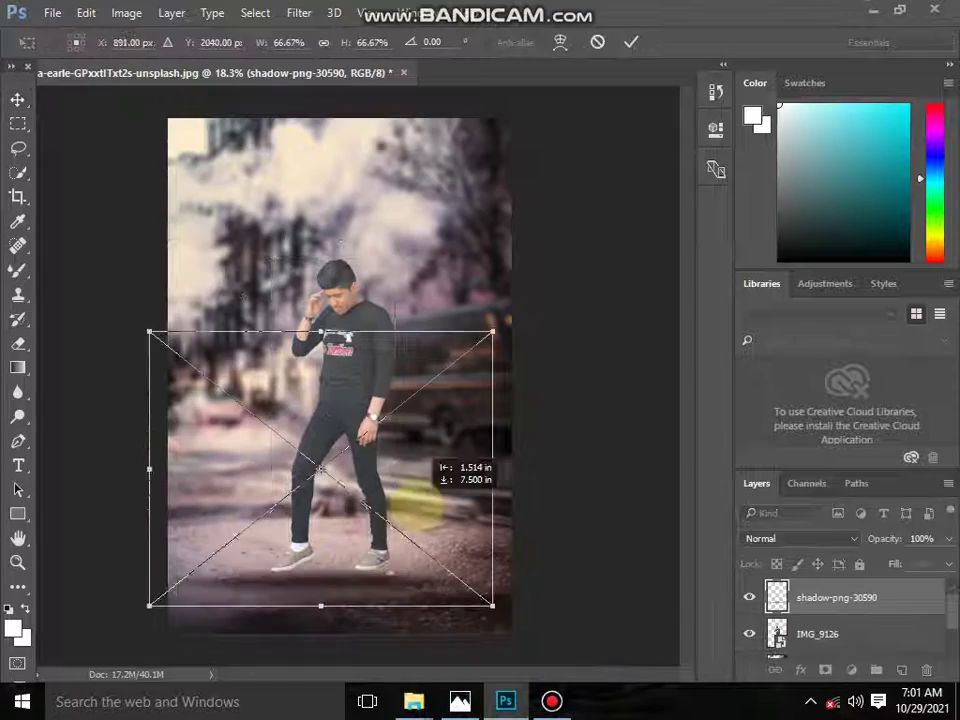
drag(492, 608, 219, 414)
drag(182, 375, 310, 503)
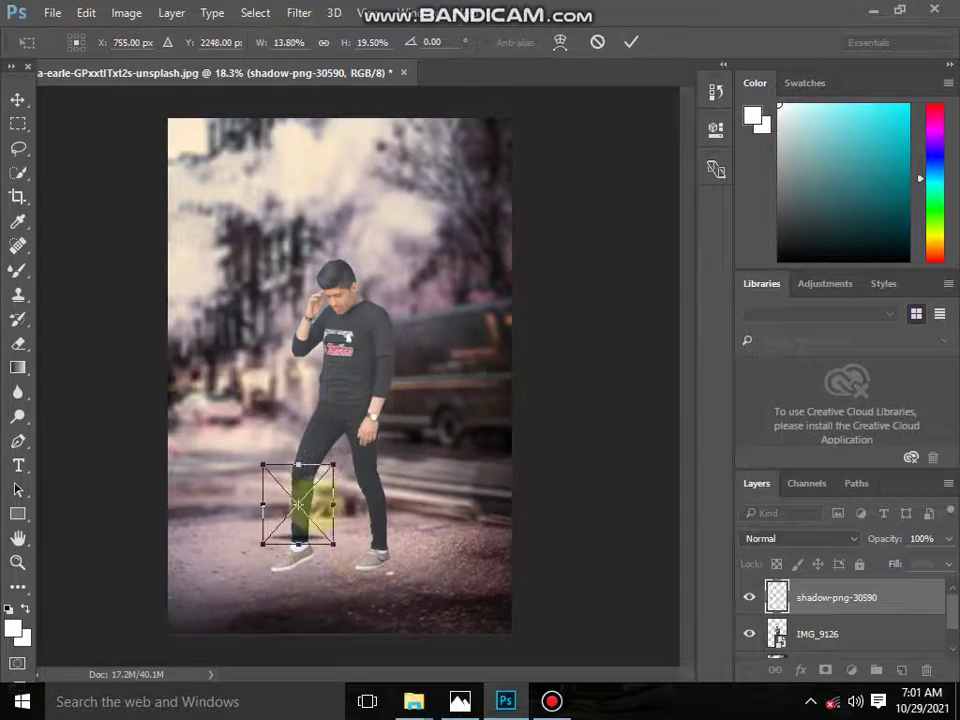
scroll(357, 565, up, 3)
scroll(355, 565, up, 3)
scroll(392, 439, up, 1)
scroll(386, 497, up, 1)
scroll(364, 456, up, 2)
key(Return)
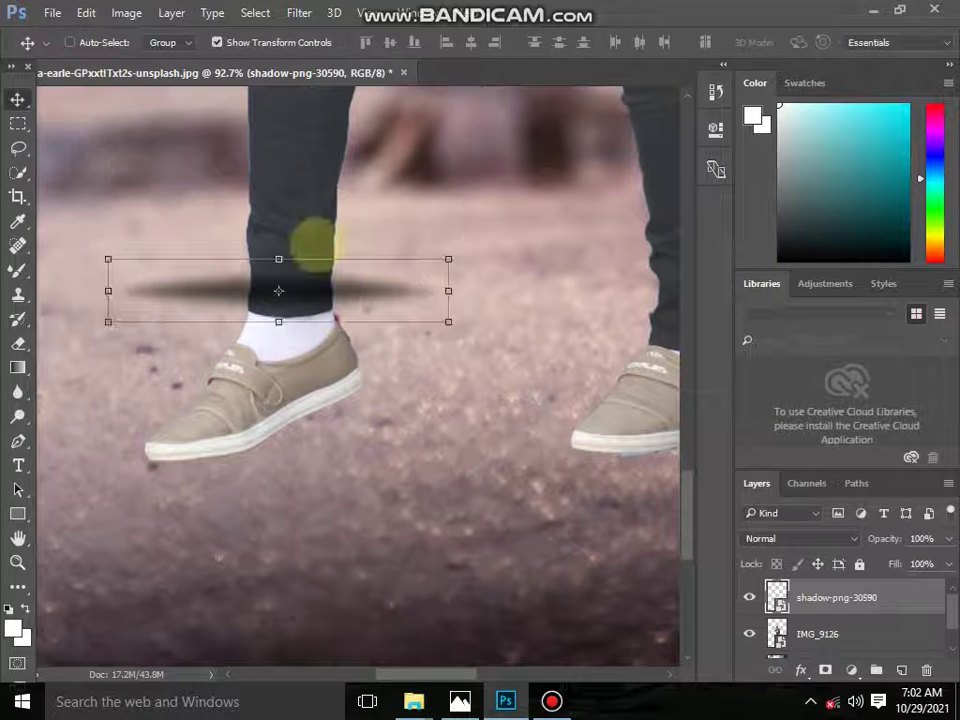
Fit the shadow wider under the left shoe and put its layer beneath the man.
drag(315, 290, 300, 464)
mouse_move(435, 493)
mouse_down()
mouse_move(459, 509)
mouse_move(495, 497)
mouse_up()
click(631, 42)
drag(808, 597, 810, 642)
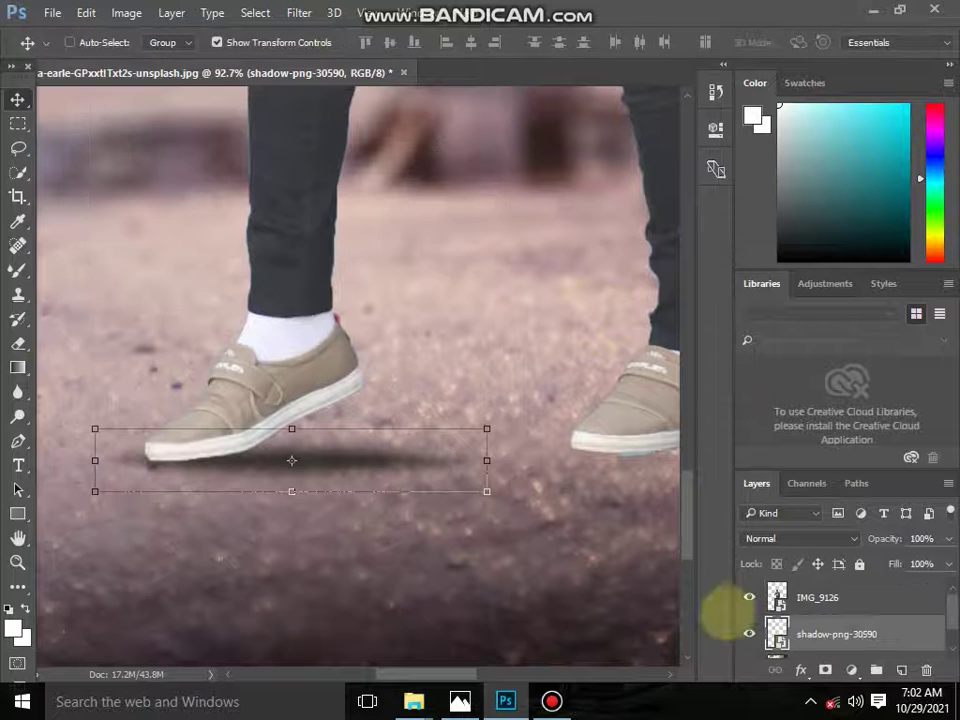
drag(427, 473, 426, 466)
drag(283, 466, 283, 465)
Duplicate the shadow under the right shoe, rotated about -3.5° and scaled down to match.
drag(535, 405, 536, 407)
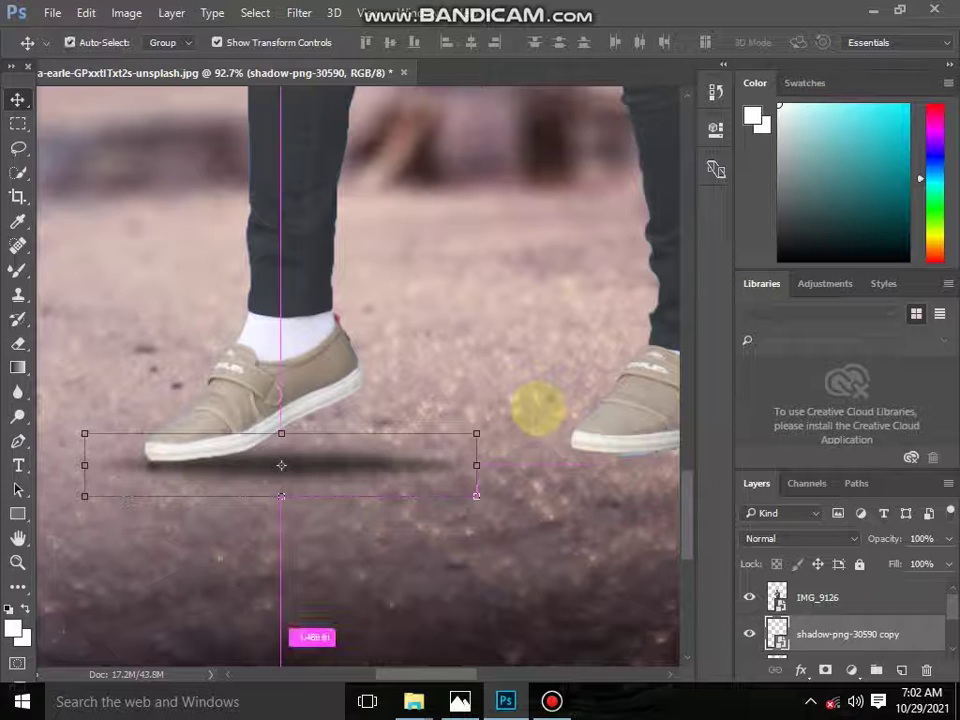
mouse_move(396, 444)
mouse_down()
mouse_move(495, 463)
mouse_move(276, 478)
mouse_move(500, 476)
mouse_up()
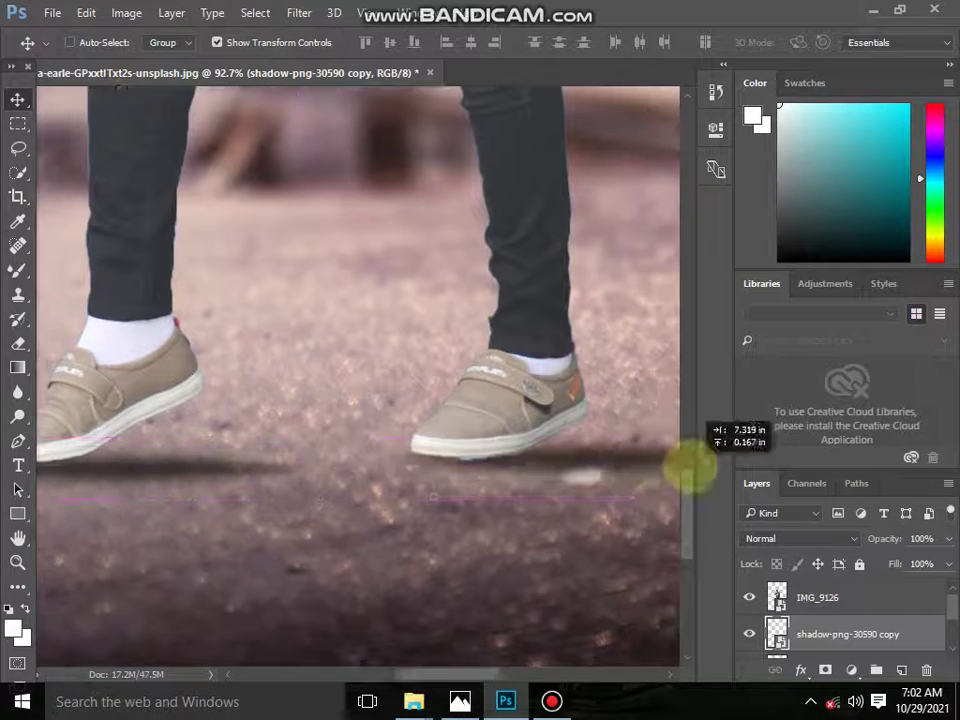
drag(653, 435, 663, 398)
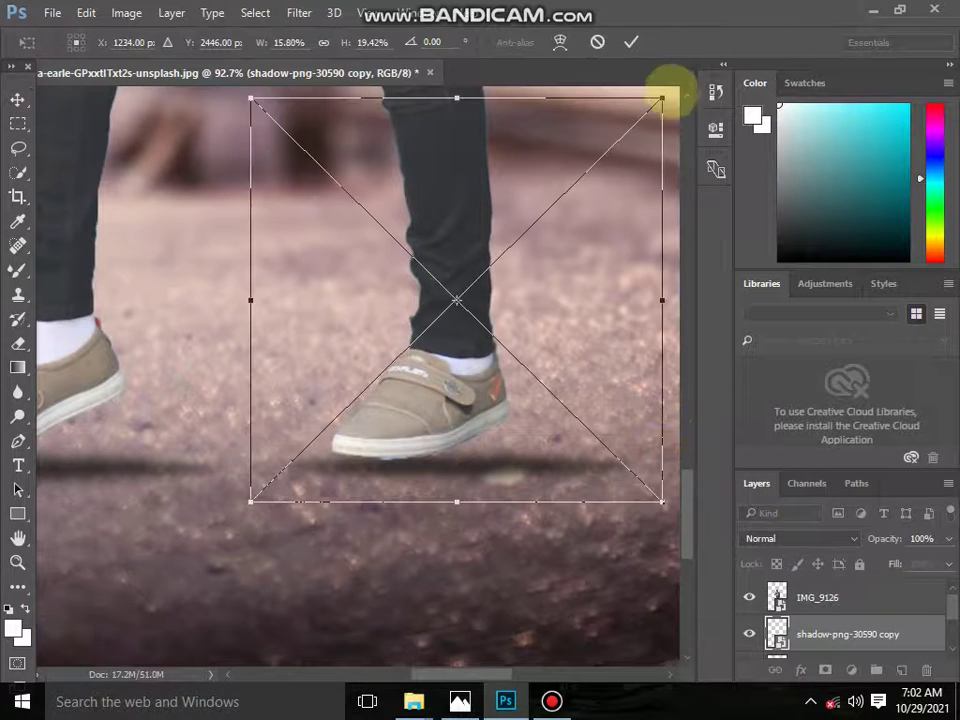
drag(678, 96, 664, 192)
drag(672, 553, 531, 497)
mouse_move(430, 420)
mouse_down()
mouse_move(473, 490)
mouse_move(479, 478)
mouse_up()
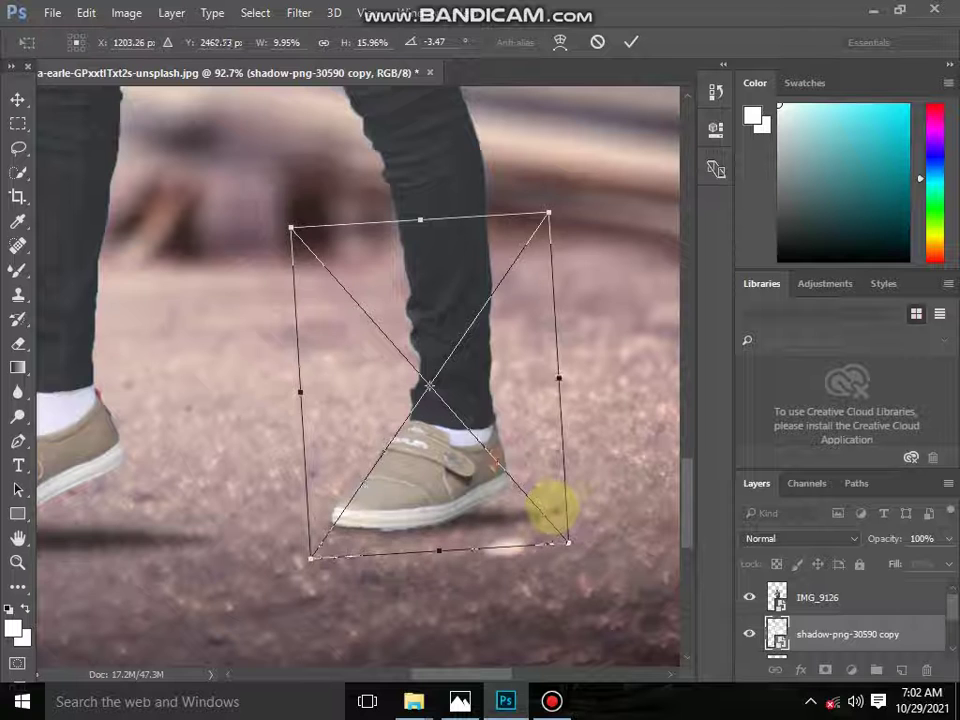
click(17, 343)
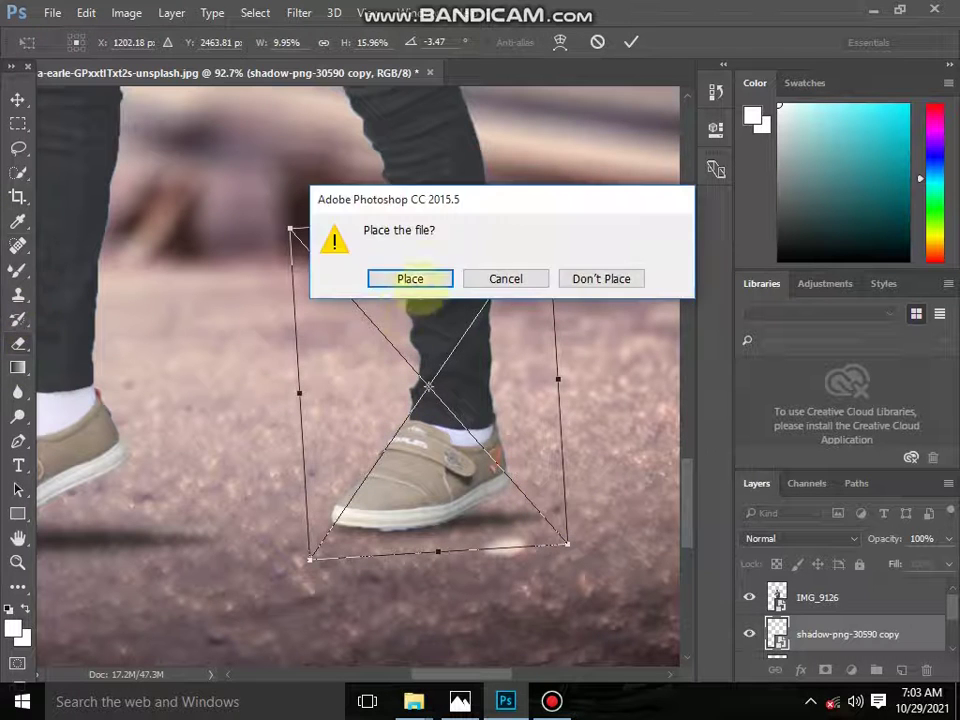
Commit the shoe shadow transform and review its placement.
key(Return)
scroll(400, 590, up, 1)
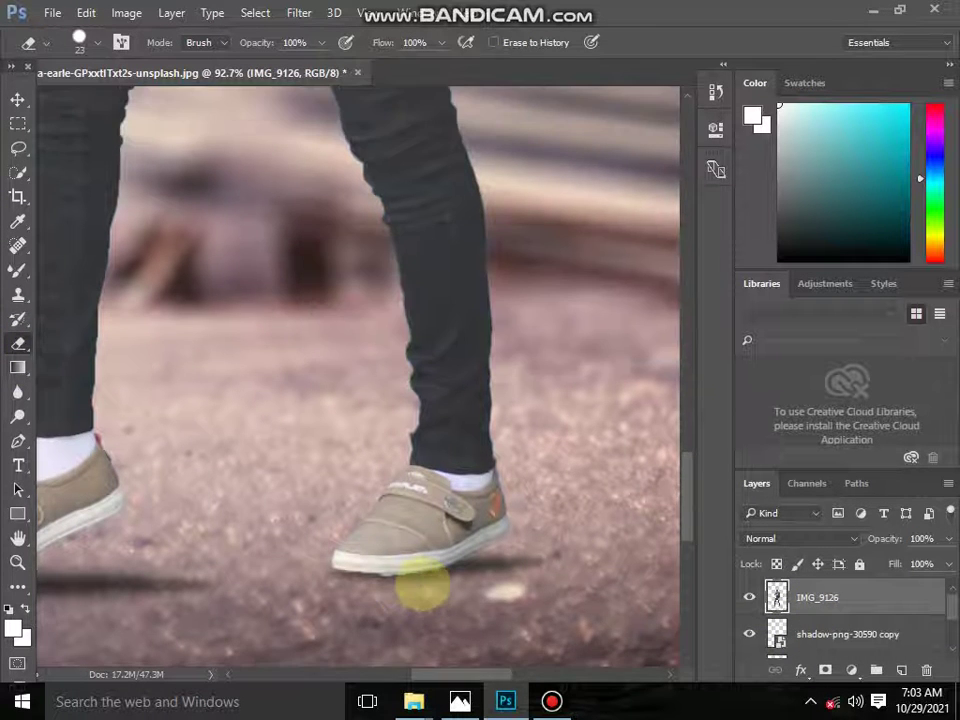
scroll(422, 585, up, 3)
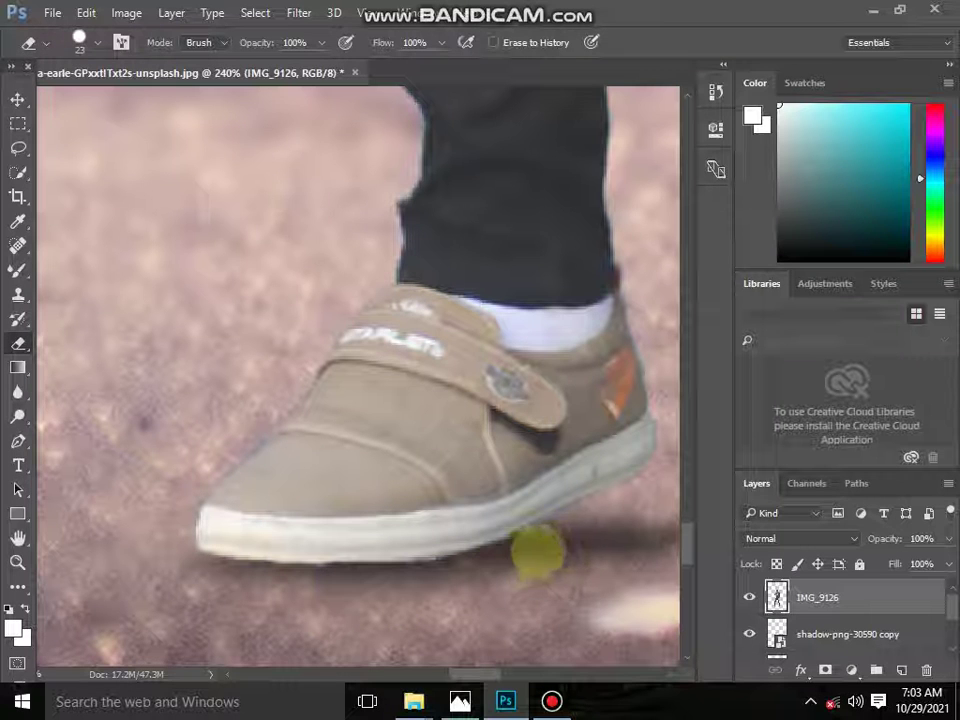
scroll(320, 580, down, 2)
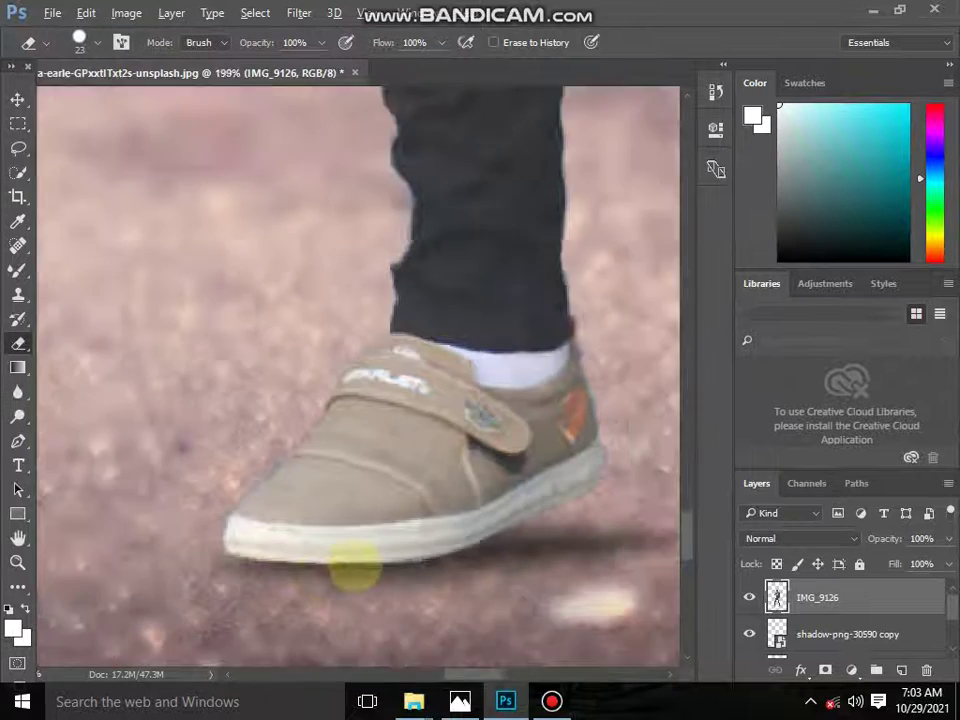
scroll(400, 565, down, 5)
scroll(465, 550, down, 5)
scroll(468, 540, down, 1)
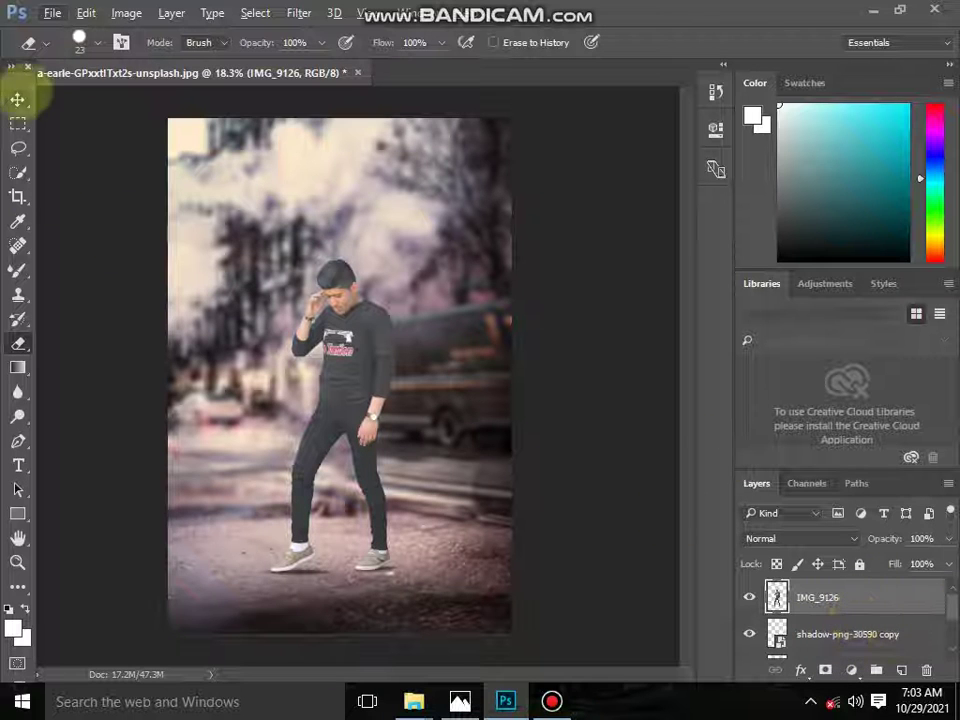
Merge all visible layers into one, then raise Camera Raw Clarity to +33.
click(17, 99)
click(873, 625)
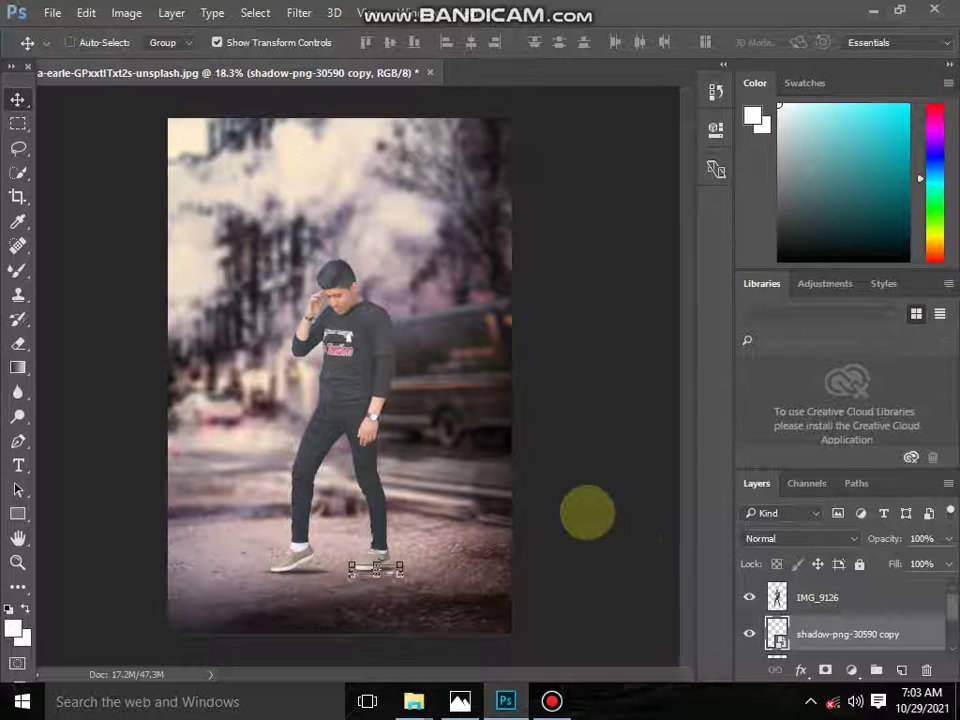
scroll(590, 507, down, 1)
scroll(880, 620, down, 2)
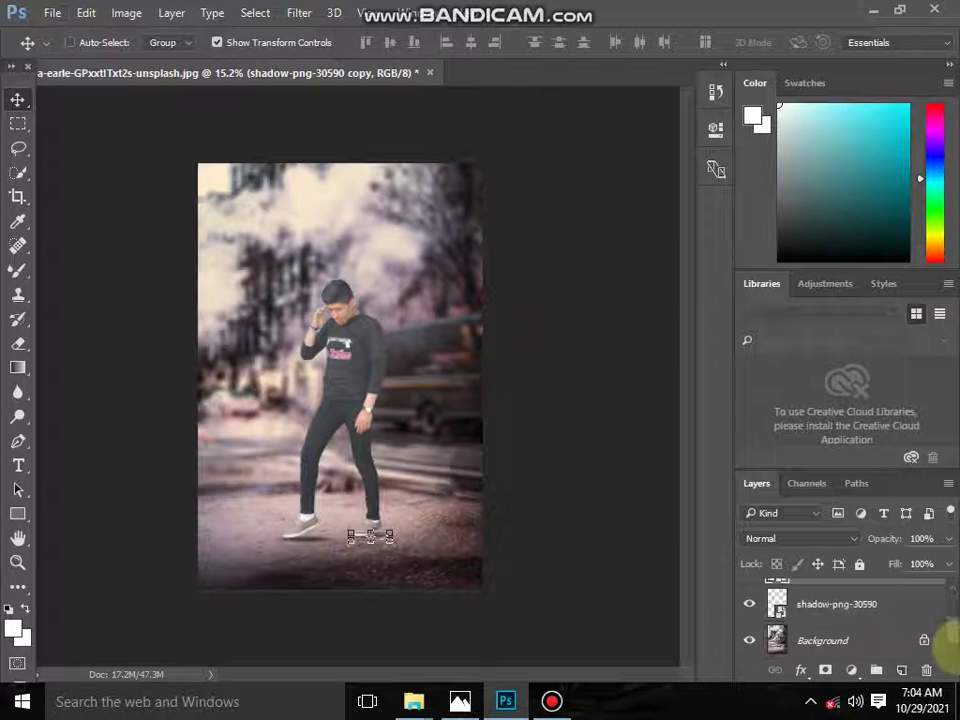
right_click(850, 634)
click(800, 553)
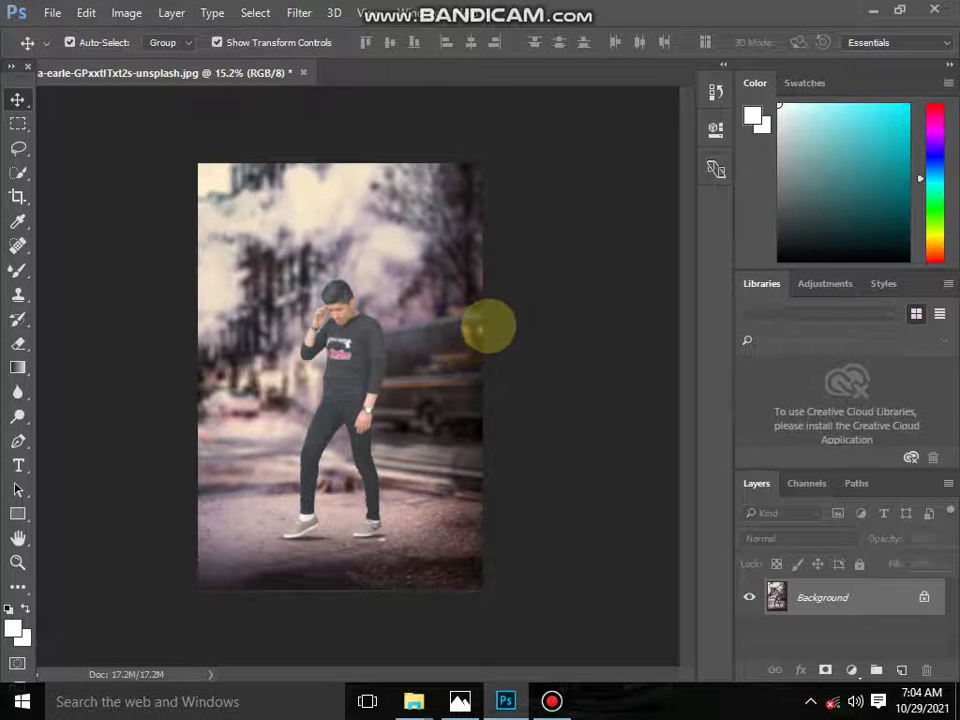
key(ctrl+shift+a)
drag(816, 577, 852, 577)
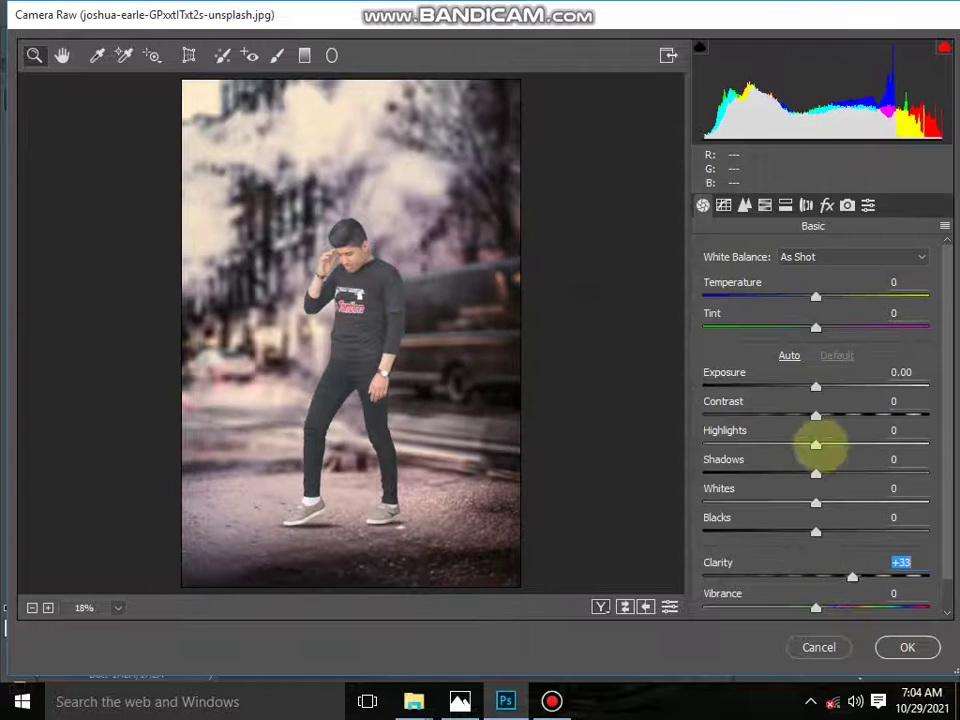
Set Highlights -100, Shadows +11, Whites -43, and brighten the oranges' HSL luminance.
drag(816, 445, 700, 445)
mouse_move(816, 473)
mouse_down()
mouse_move(800, 473)
mouse_move(828, 473)
mouse_move(823, 502)
mouse_move(767, 502)
mouse_up()
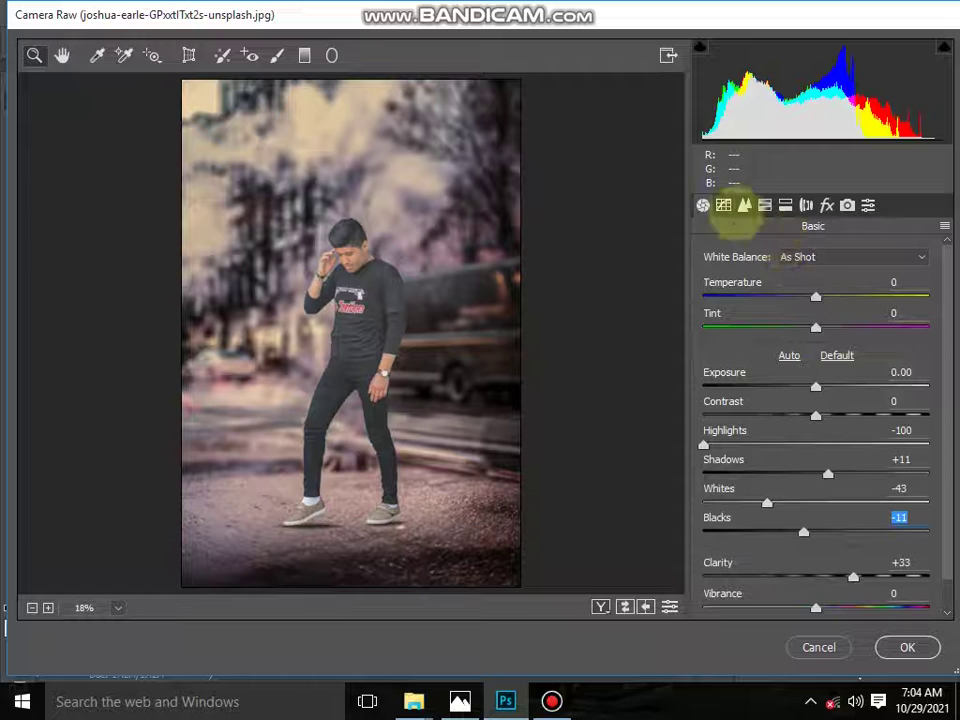
click(744, 205)
key(ctrl+alt+shift+s)
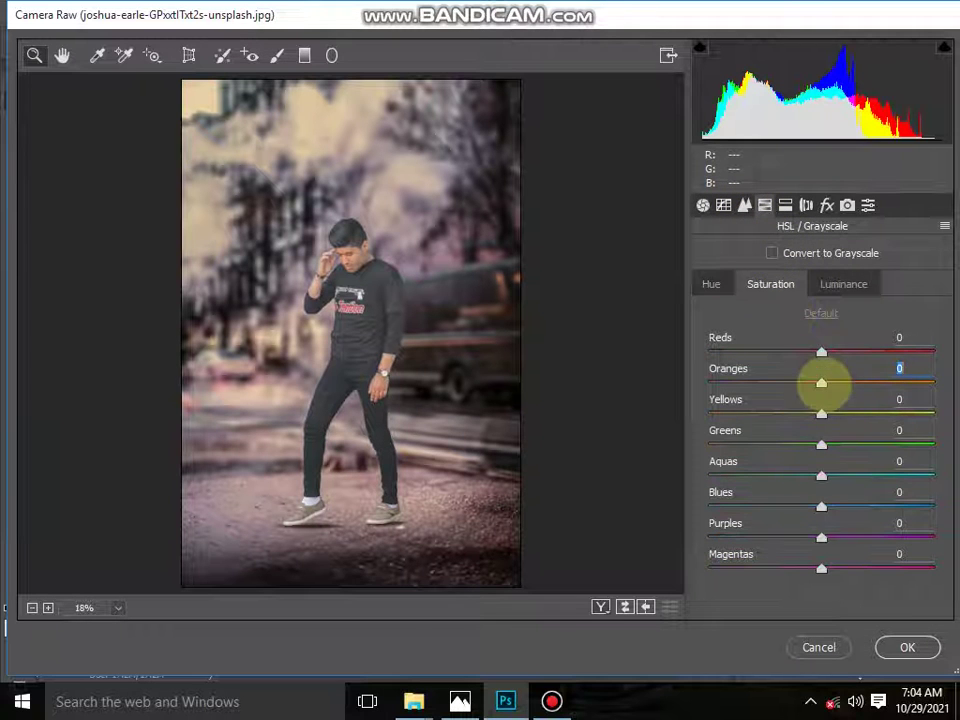
click(843, 284)
drag(874, 378, 914, 380)
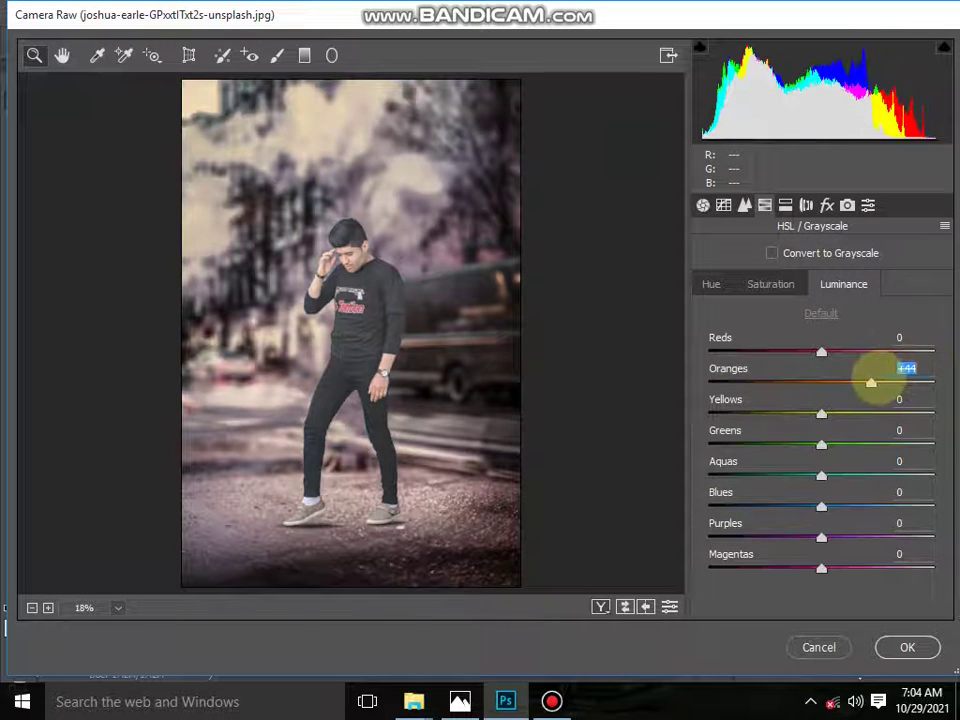
Desaturate yellows, greens, aquas, blues, purples and magentas to -100 in HSL.
click(768, 284)
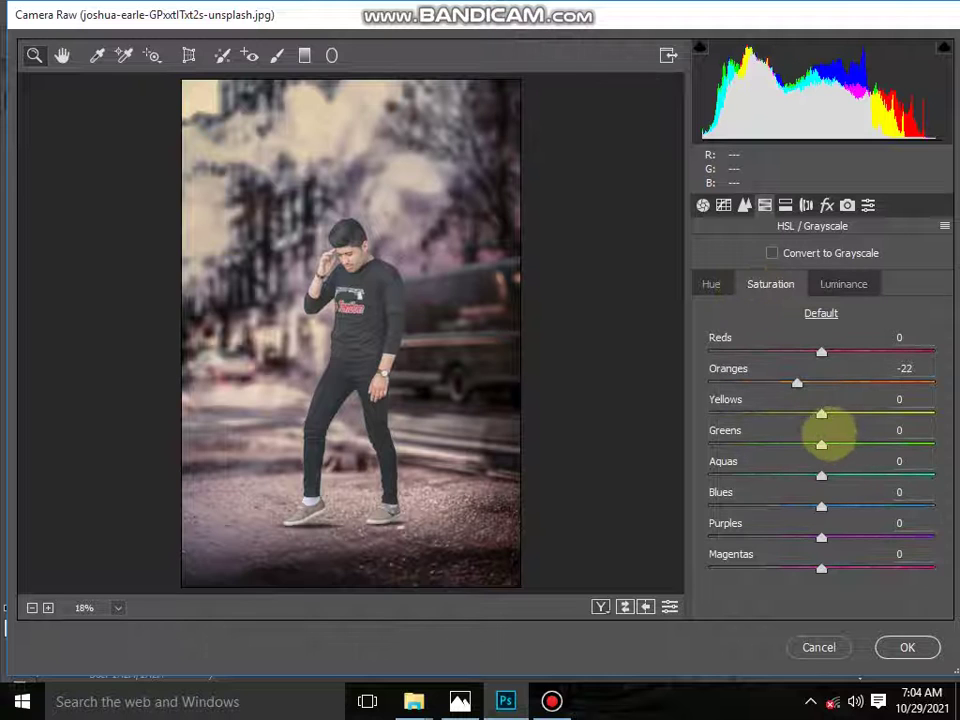
drag(821, 413, 709, 413)
drag(821, 444, 610, 428)
drag(821, 475, 709, 475)
drag(821, 506, 709, 506)
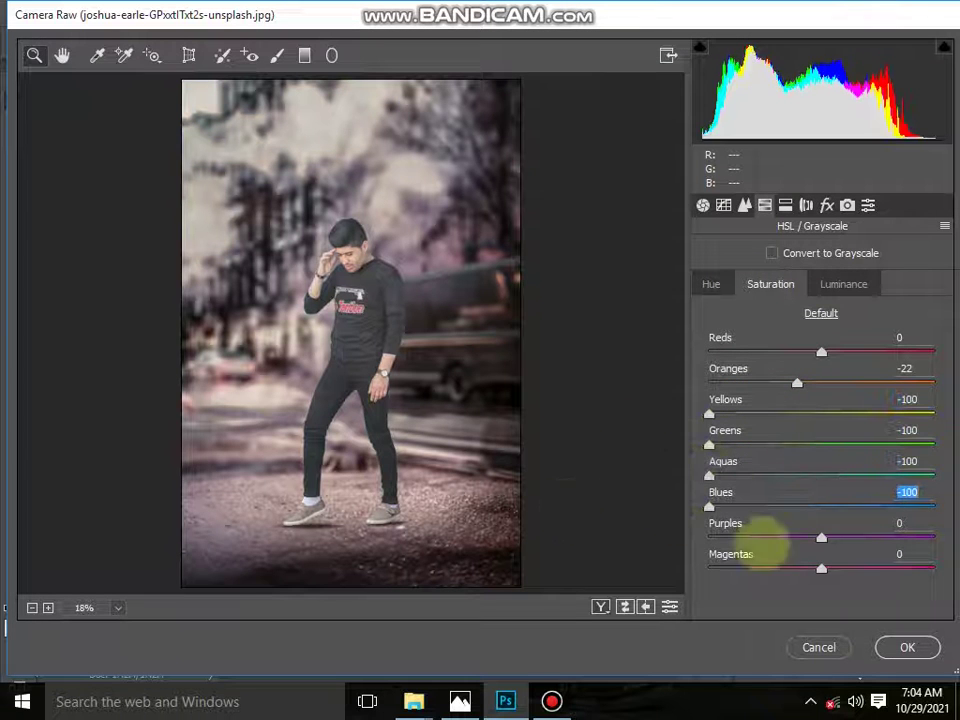
drag(763, 538, 660, 525)
drag(821, 569, 611, 549)
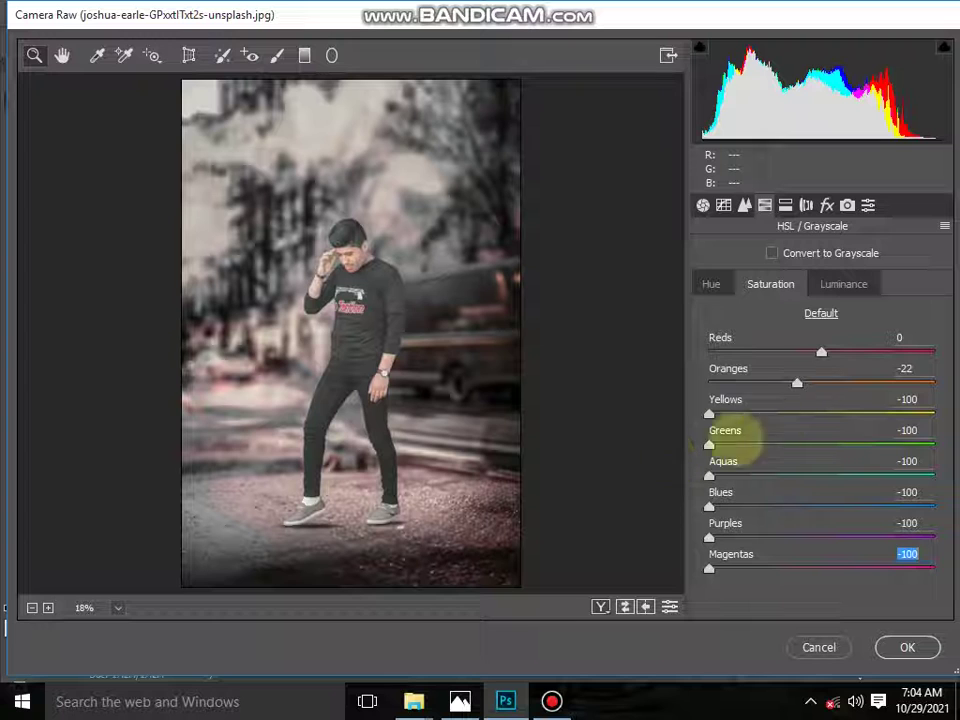
click(785, 205)
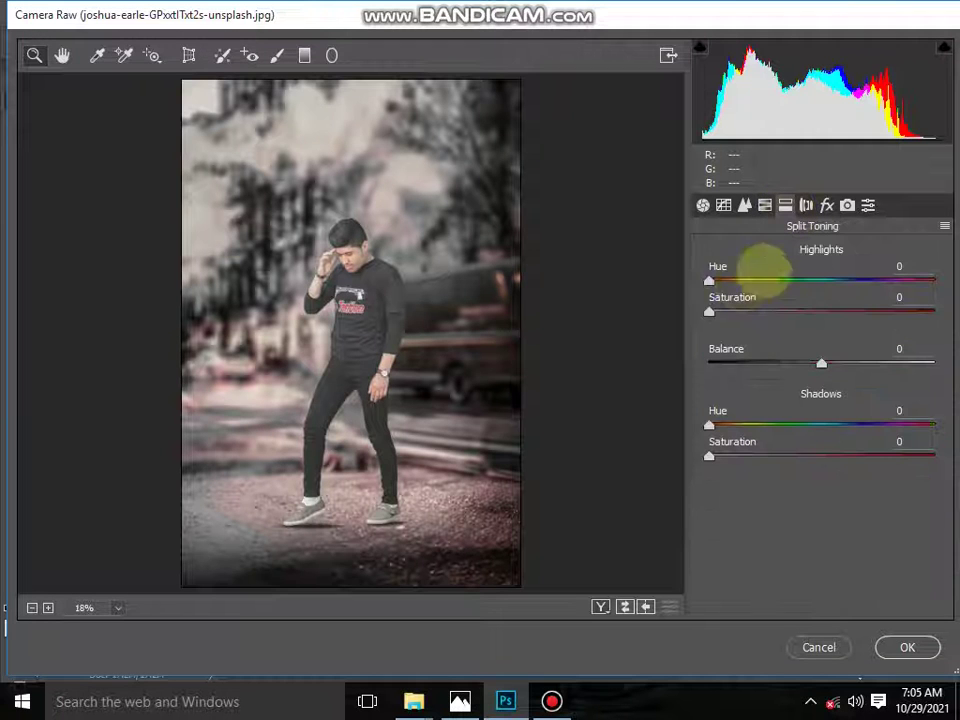
Split-tone highlights and shadows teal (hue ~194–198) with saturation around 10.
drag(709, 280, 817, 281)
drag(709, 312, 731, 312)
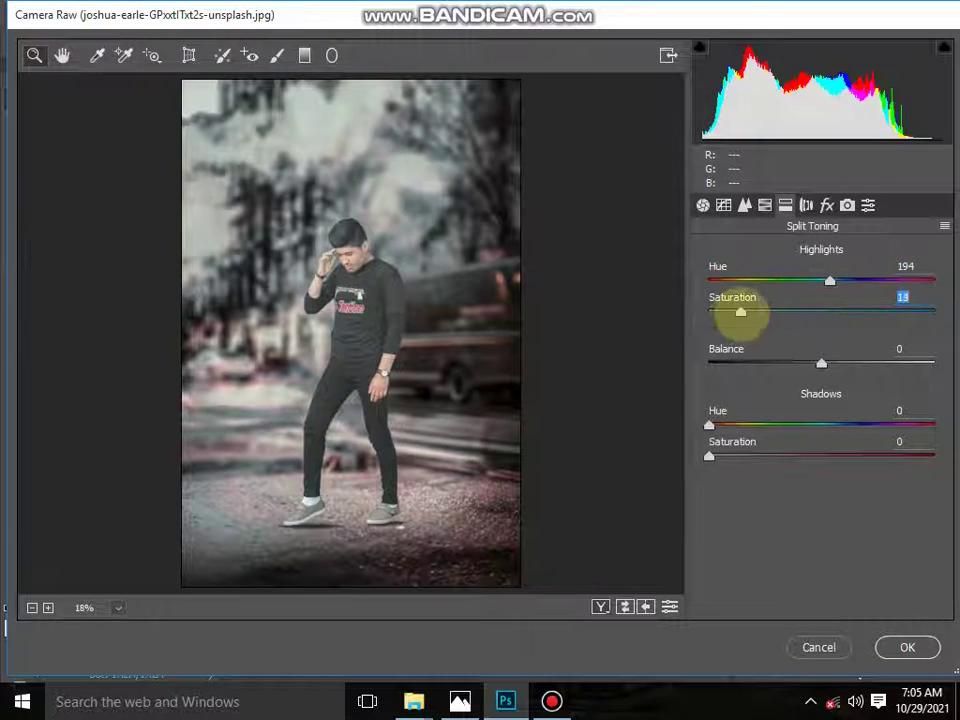
drag(709, 425, 829, 425)
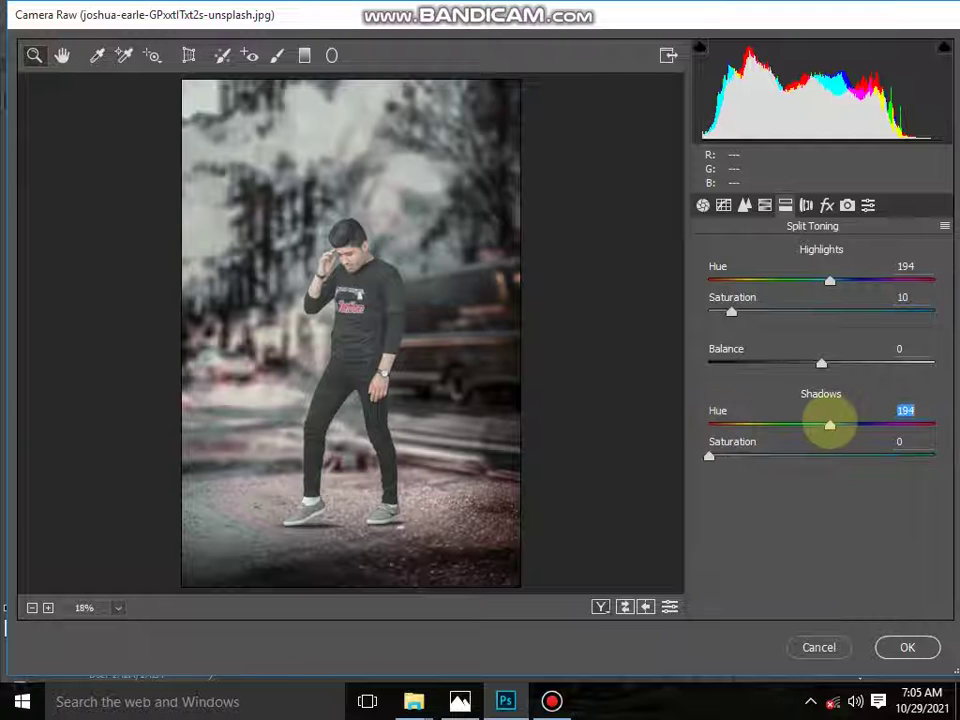
drag(709, 456, 725, 456)
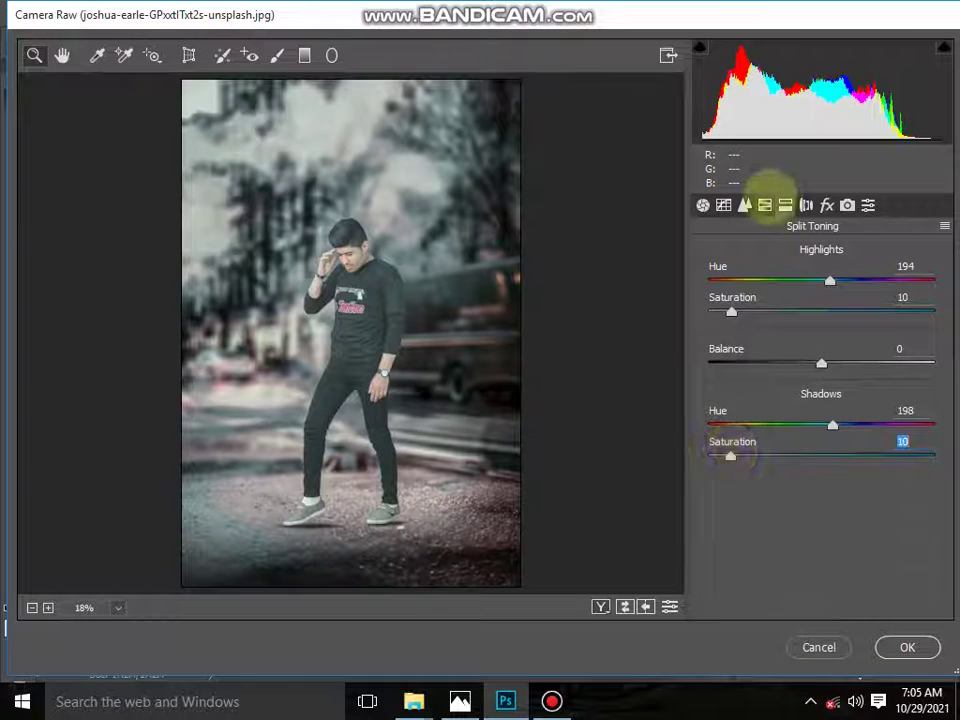
Add sharpening amount 16 and a -6 post-crop vignette, then apply the Camera Raw grade.
click(765, 205)
drag(704, 281, 727, 281)
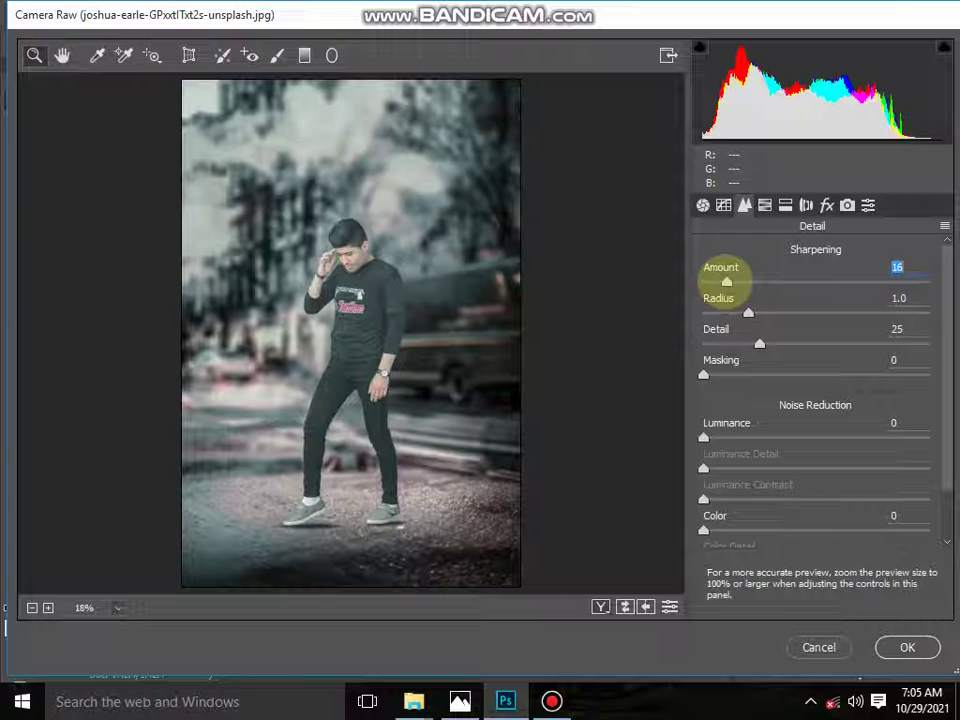
click(703, 205)
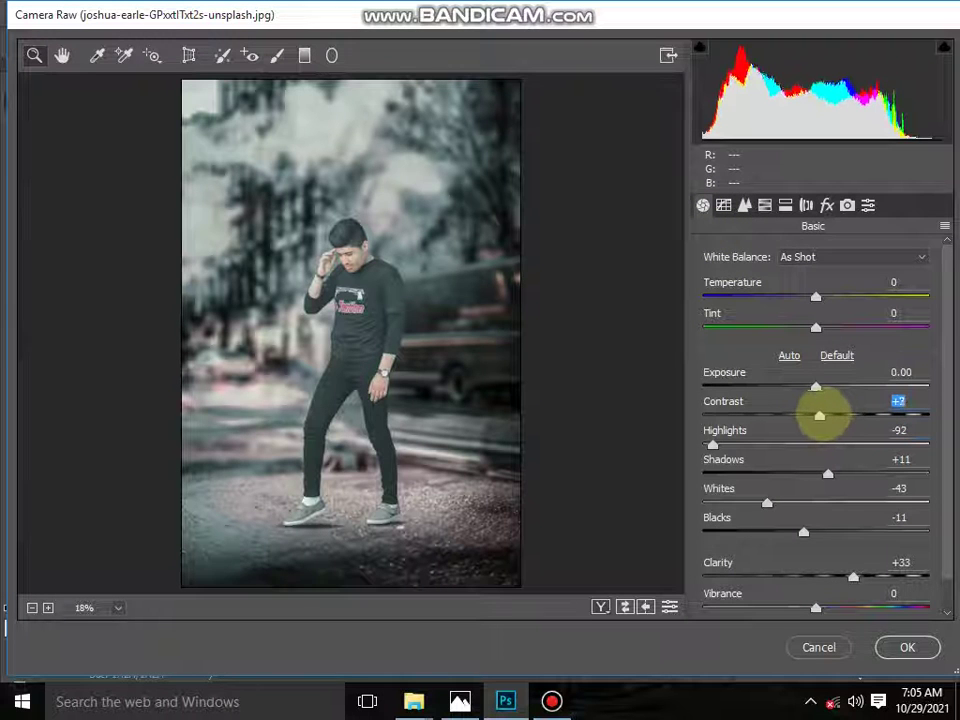
click(826, 205)
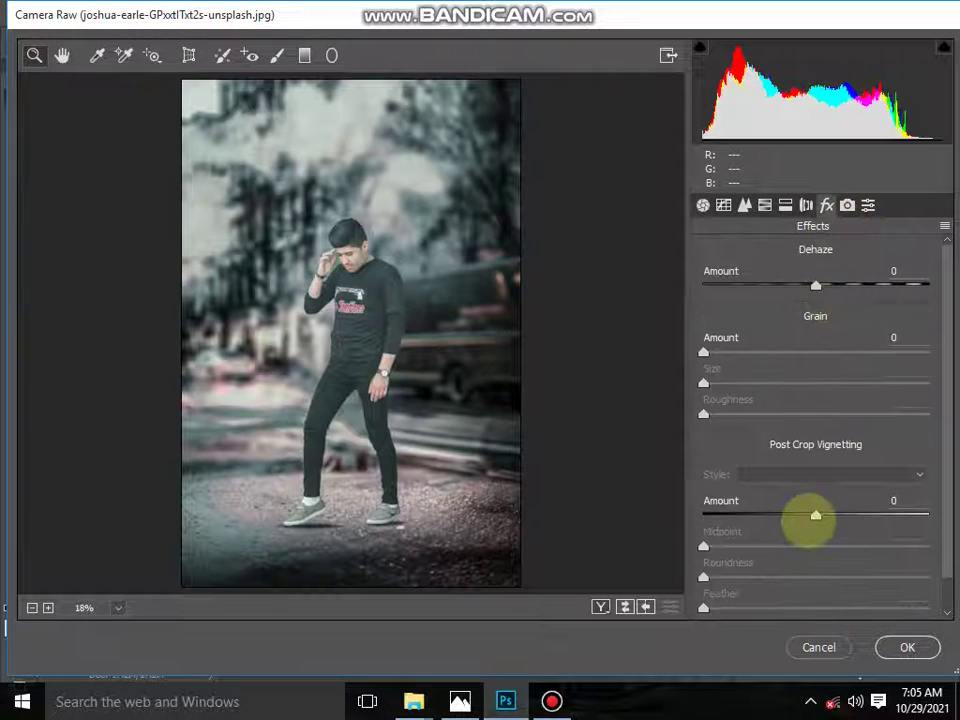
drag(815, 515, 809, 515)
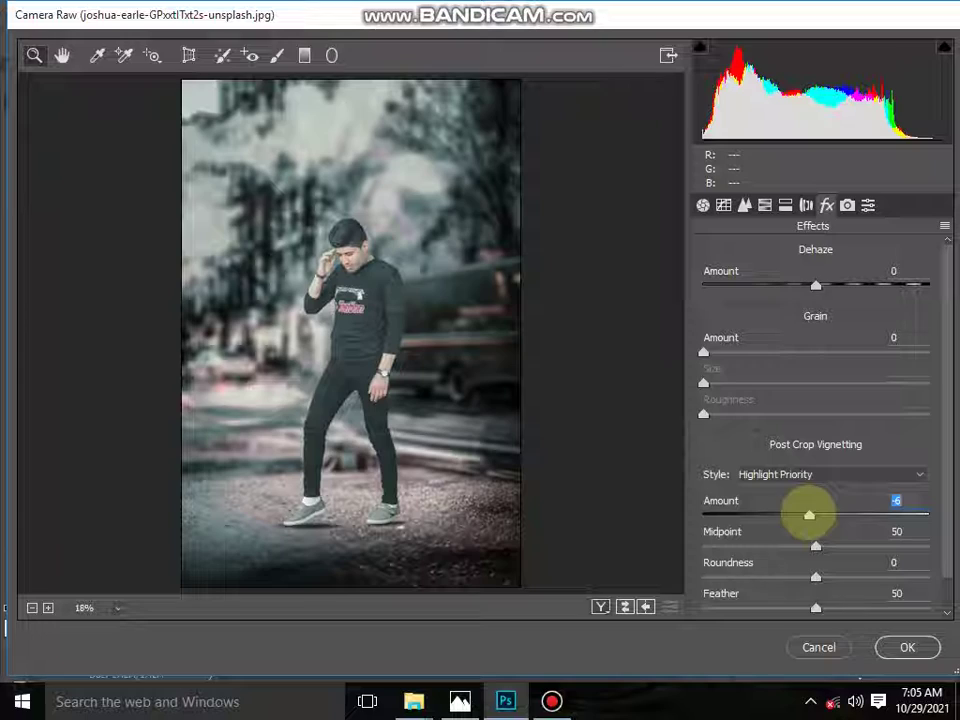
click(905, 647)
Place shadow-png-30600 and stretch it, centred, across the lower part of the image.
click(414, 701)
mouse_move(546, 400)
mouse_down()
mouse_move(506, 695)
mouse_move(386, 456)
mouse_up()
mouse_move(396, 411)
mouse_down()
mouse_move(466, 570)
mouse_move(516, 589)
mouse_up()
drag(407, 551, 355, 563)
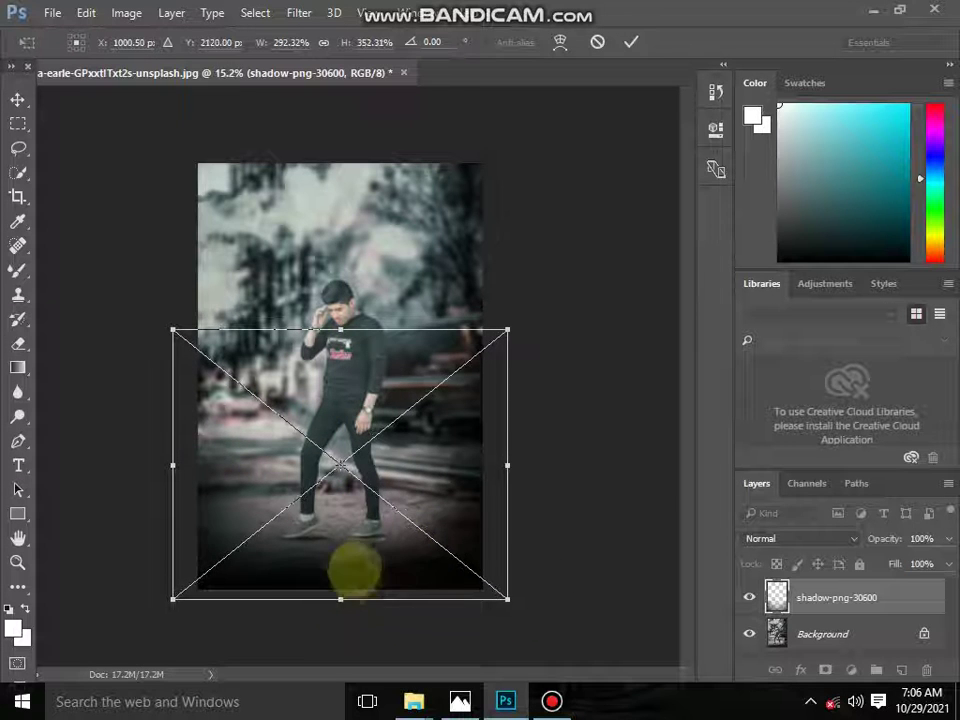
Set the shadow layer to 90% opacity and merge it into the Background with Merge Visible.
click(947, 537)
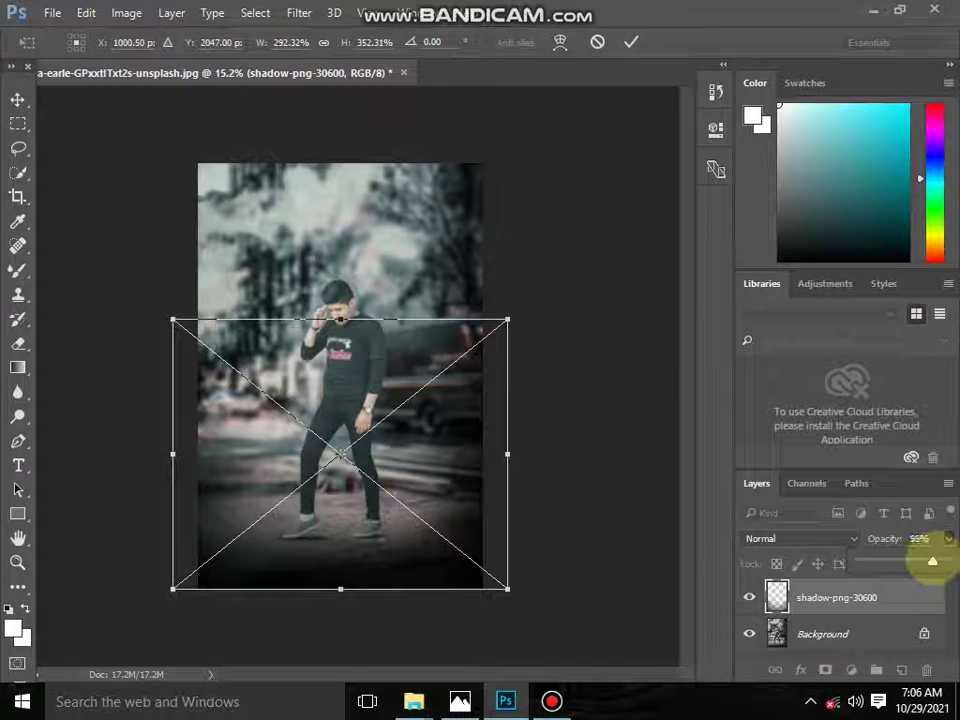
drag(934, 561, 937, 561)
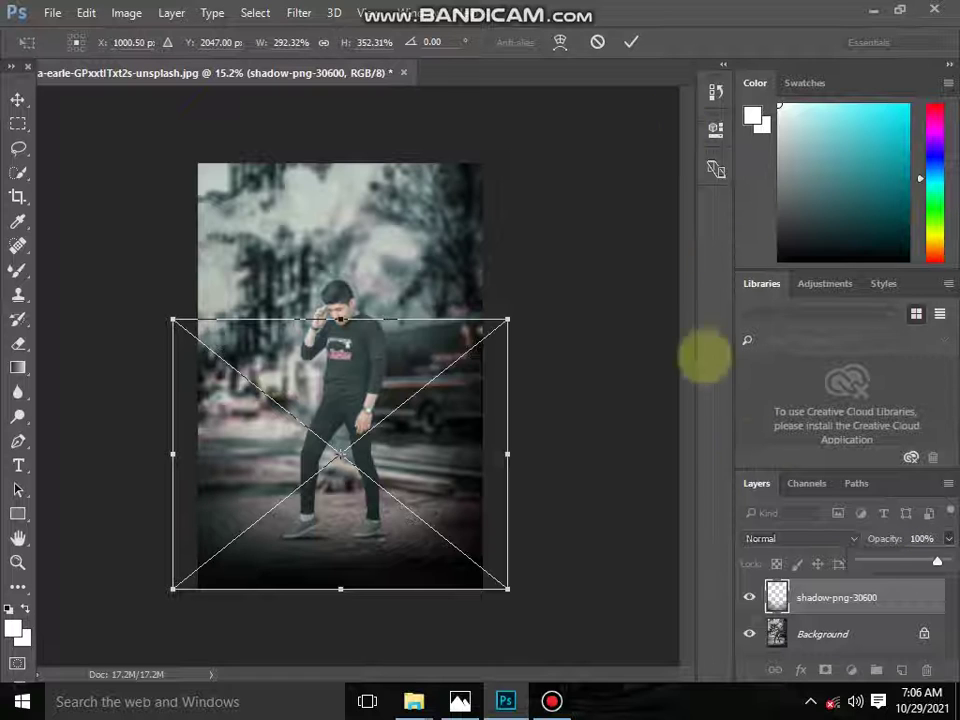
text(90)
key(Return)
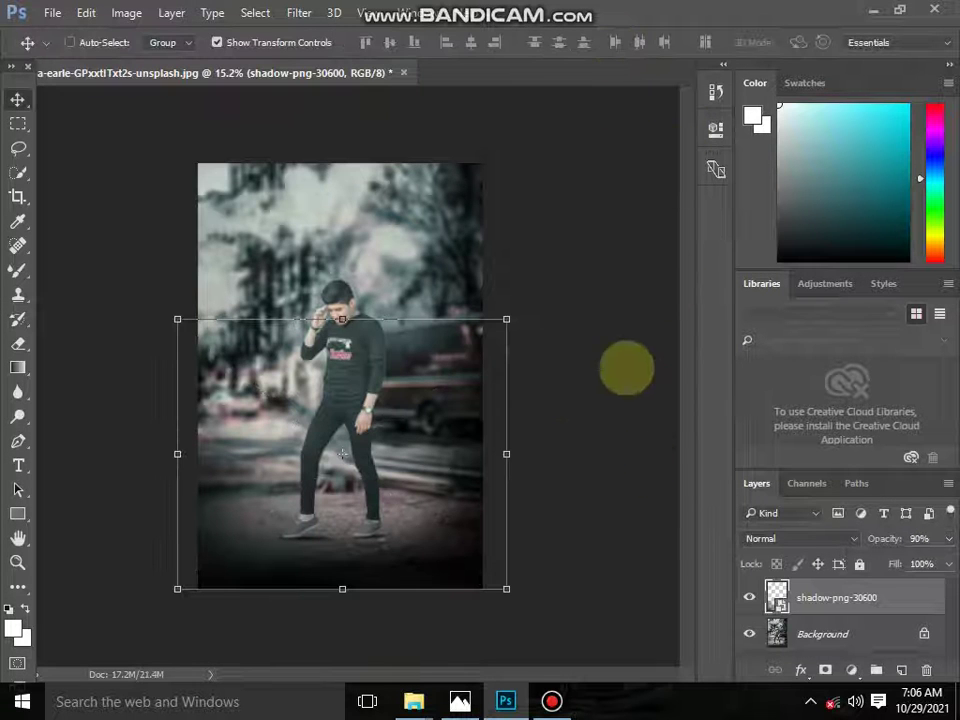
right_click(780, 598)
click(803, 546)
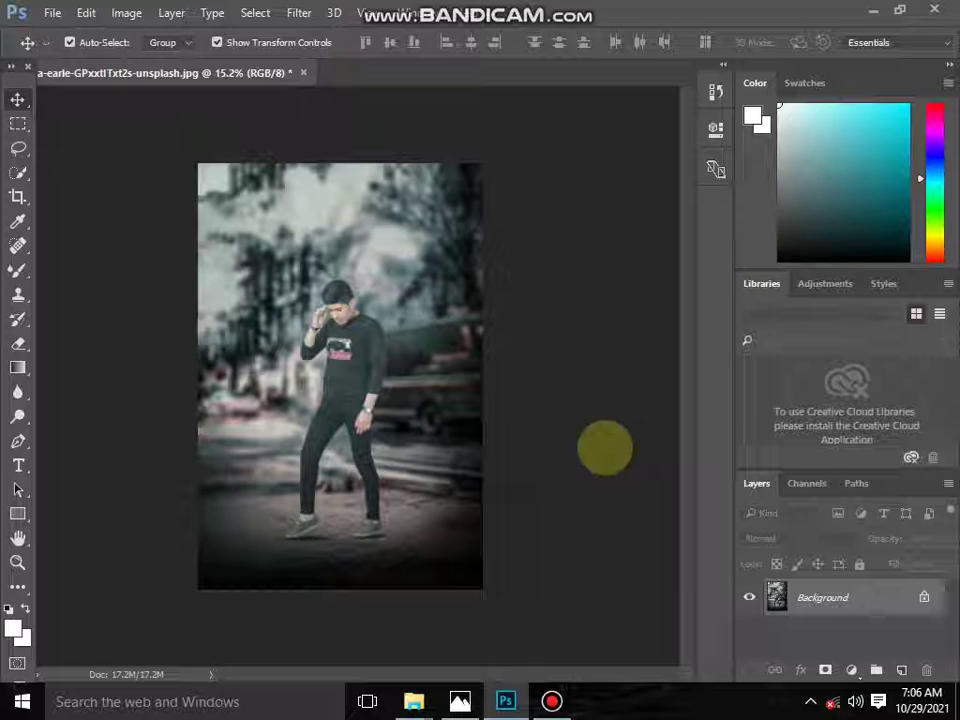
In Camera Raw, reduce luminance and colour noise and raise luminance contrast.
key(ctrl+shift+a)
click(744, 205)
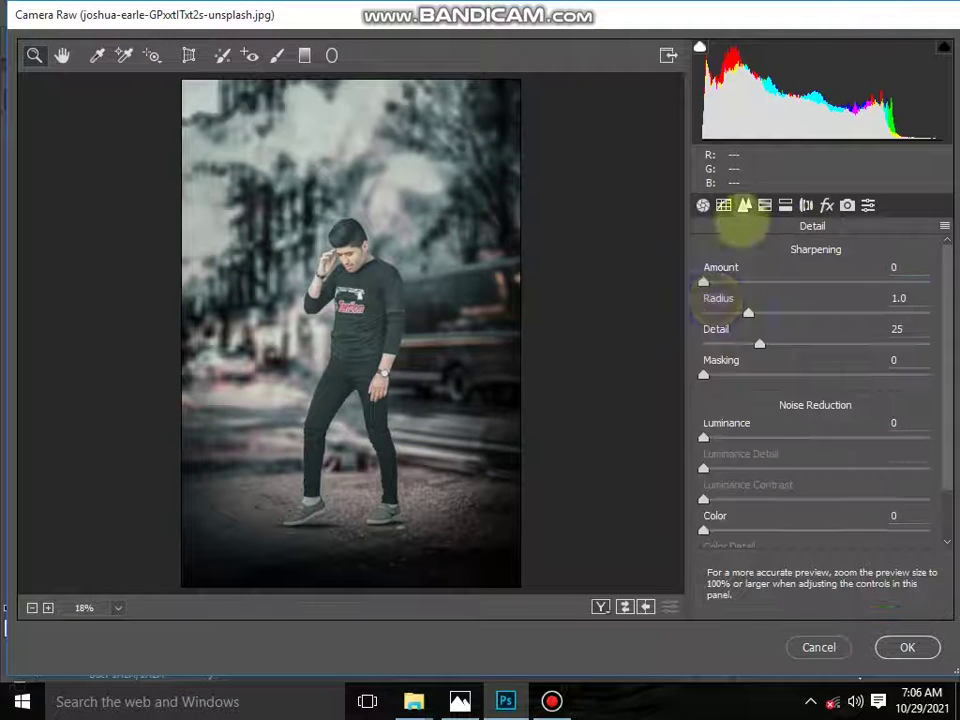
drag(703, 437, 757, 437)
mouse_move(703, 530)
mouse_down()
mouse_move(720, 530)
mouse_move(735, 499)
mouse_up()
drag(720, 530, 730, 530)
key(ctrl+alt+1)
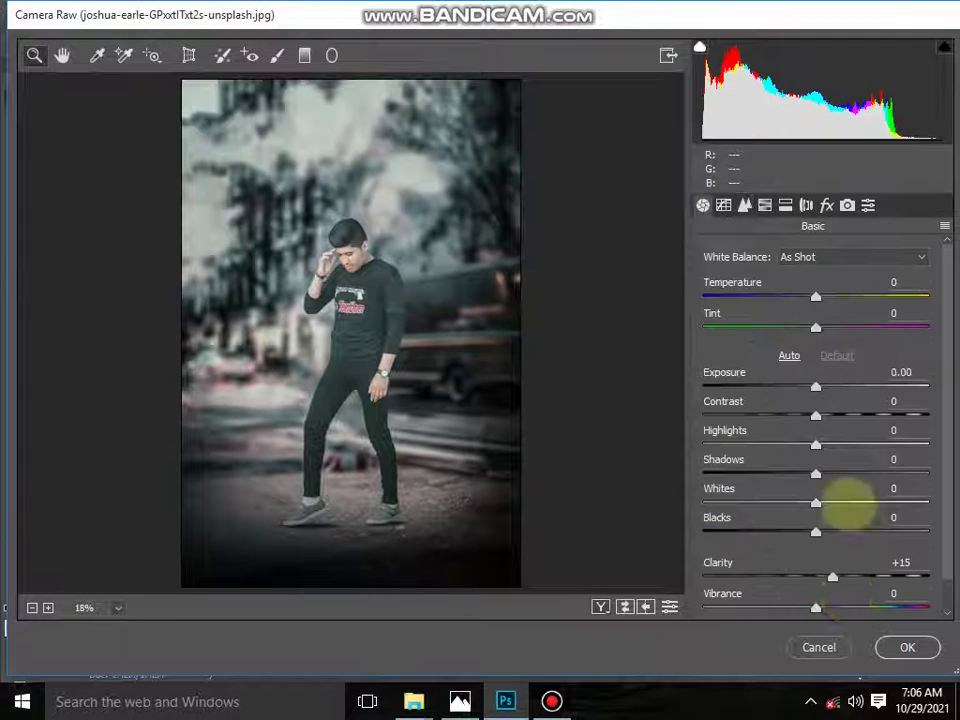